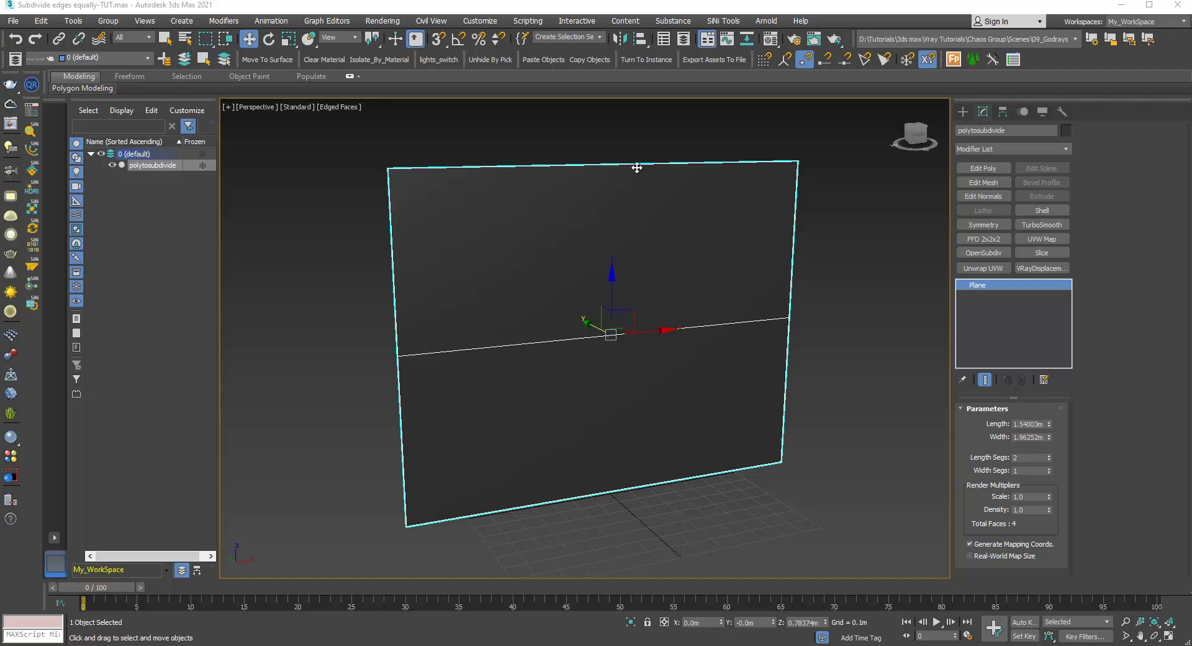
Convert the polytosubdivide plane to an Editable Poly and switch to edge editing
right_click(583, 278)
mouse_move(680, 412)
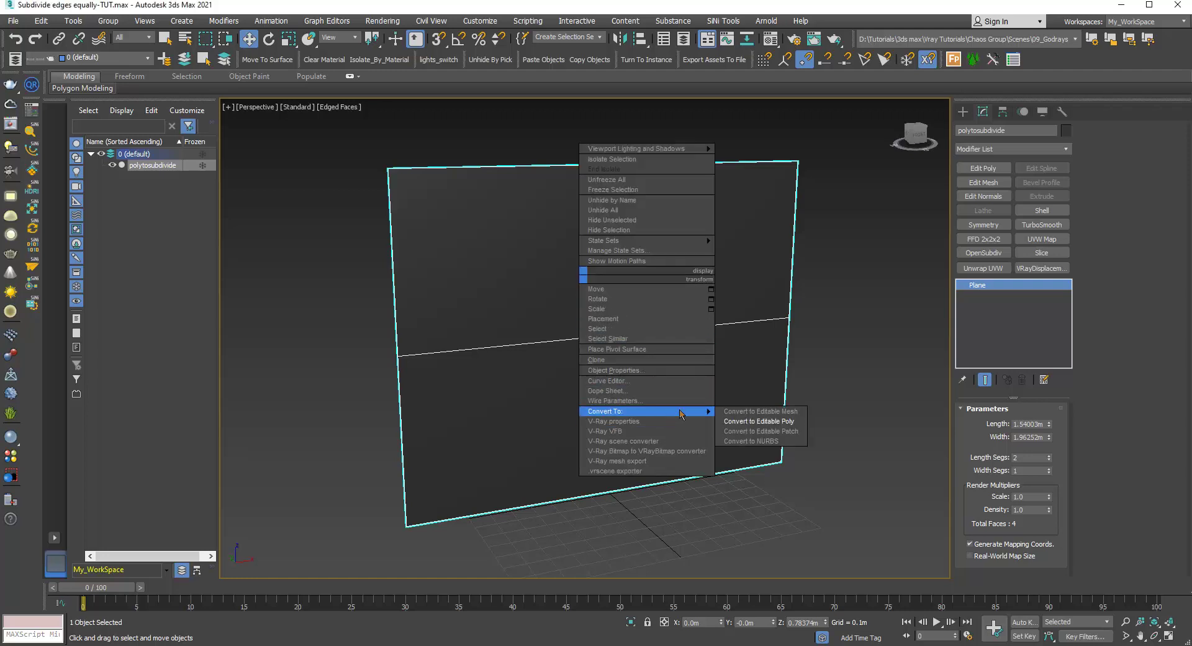
click(760, 421)
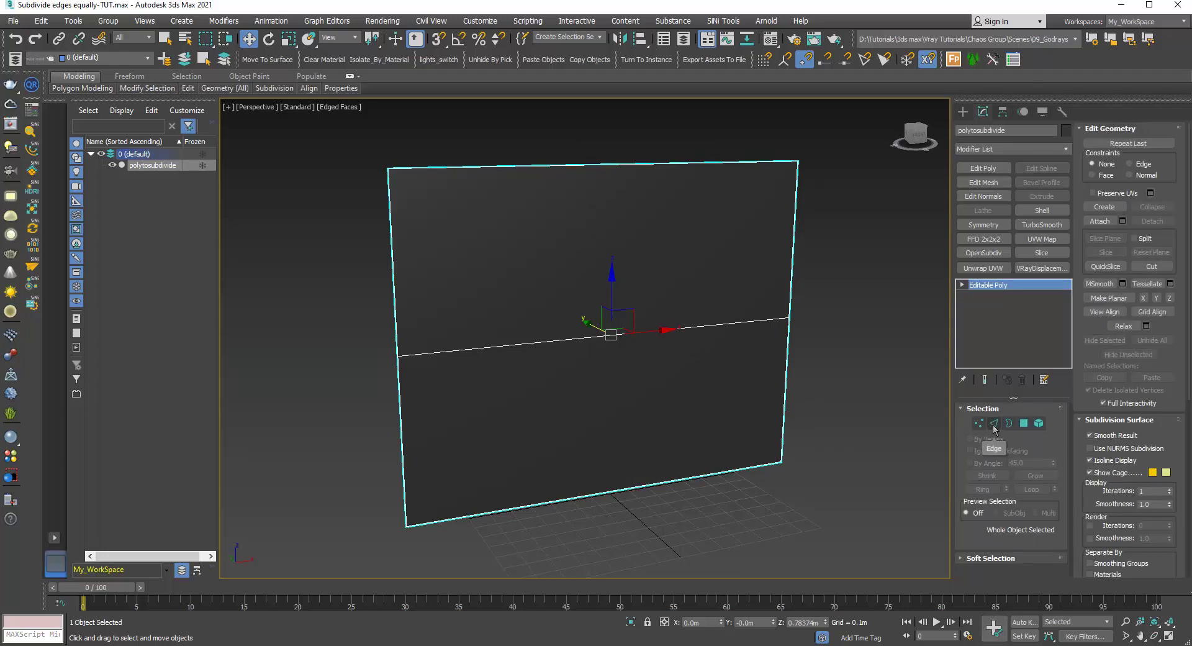
click(994, 423)
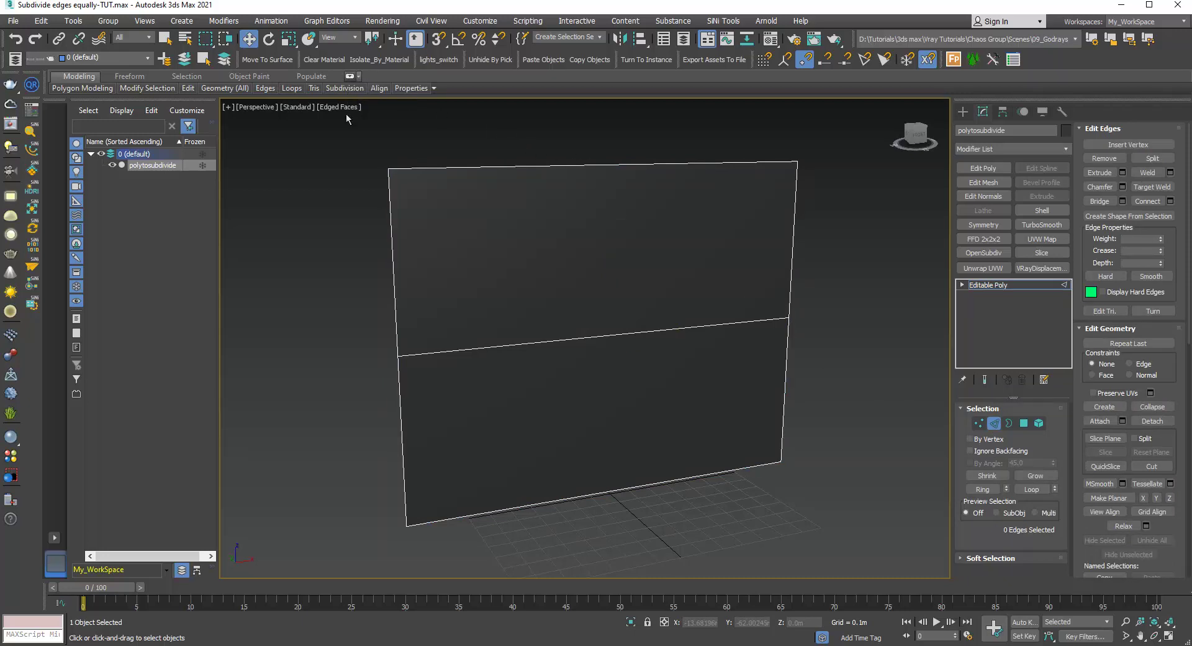
Expand the modeling ribbon and insert four evenly spaced vertices on the plane's top edge
click(351, 76)
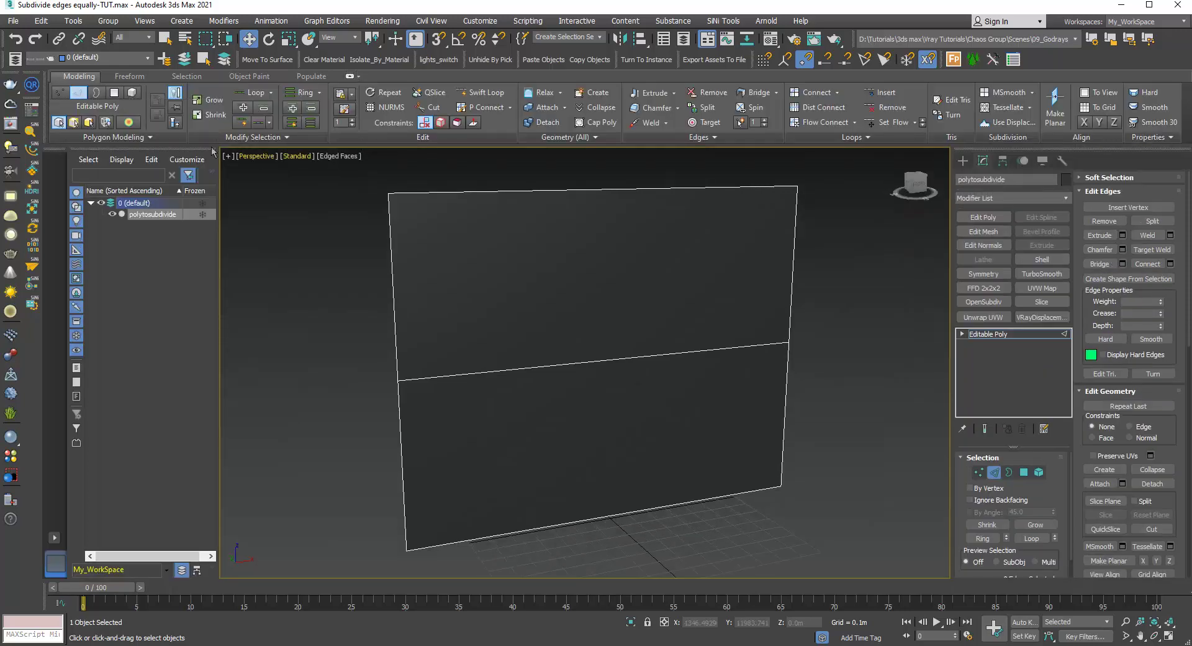
click(555, 188)
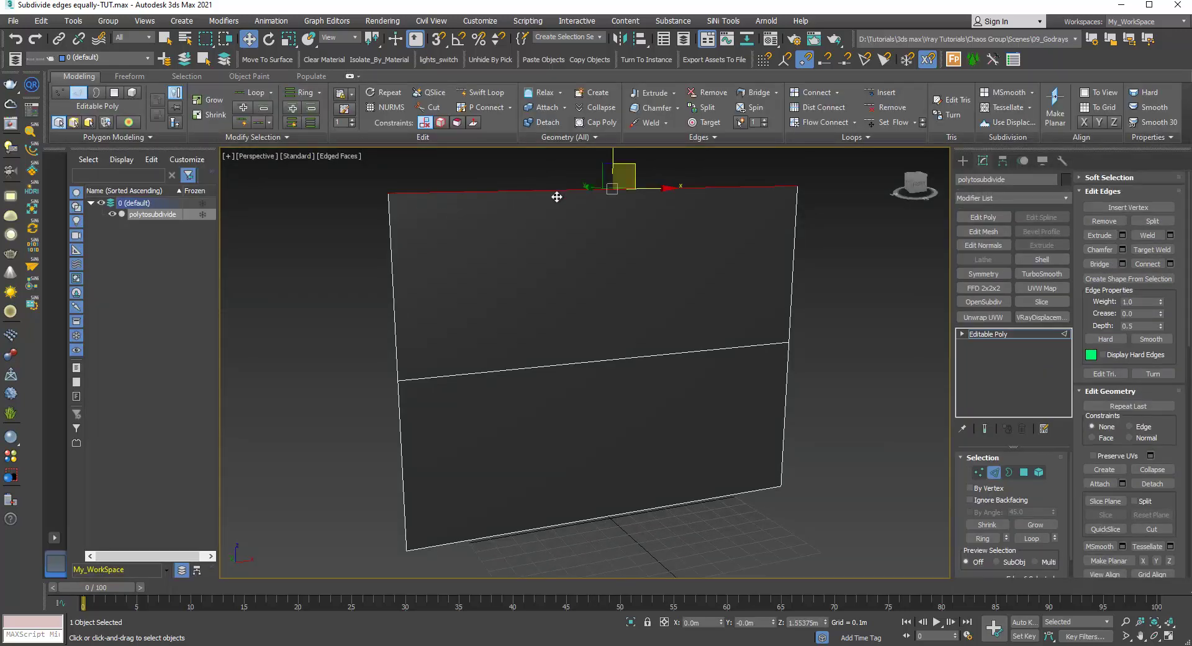
click(758, 122)
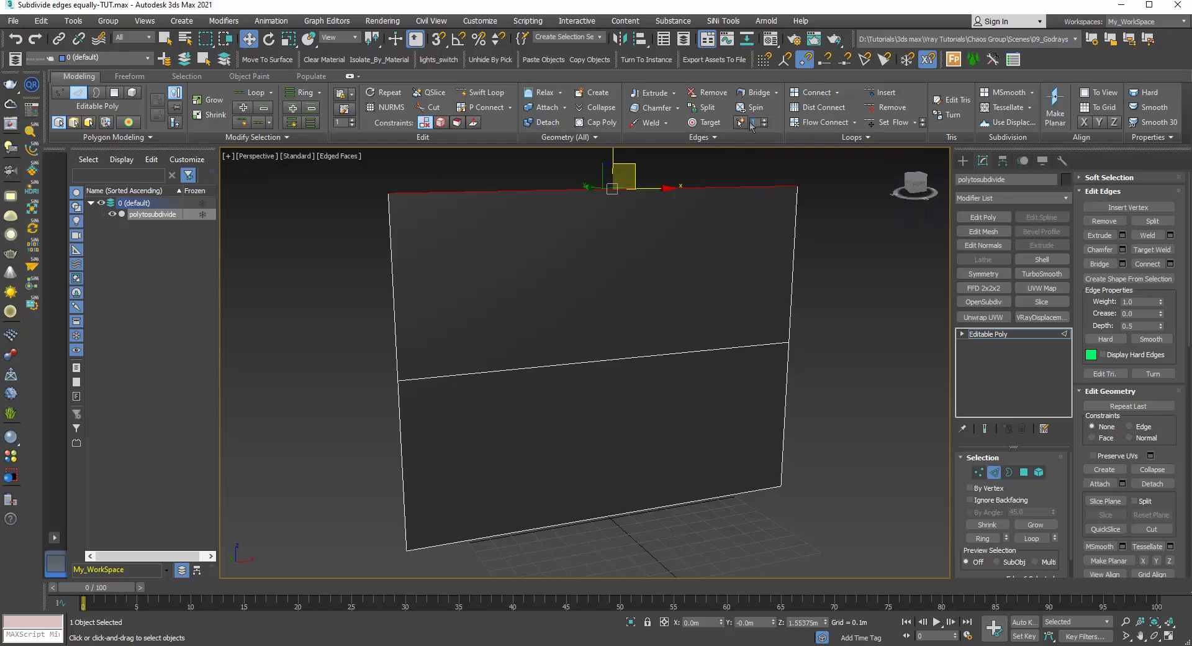
text(4)
click(740, 124)
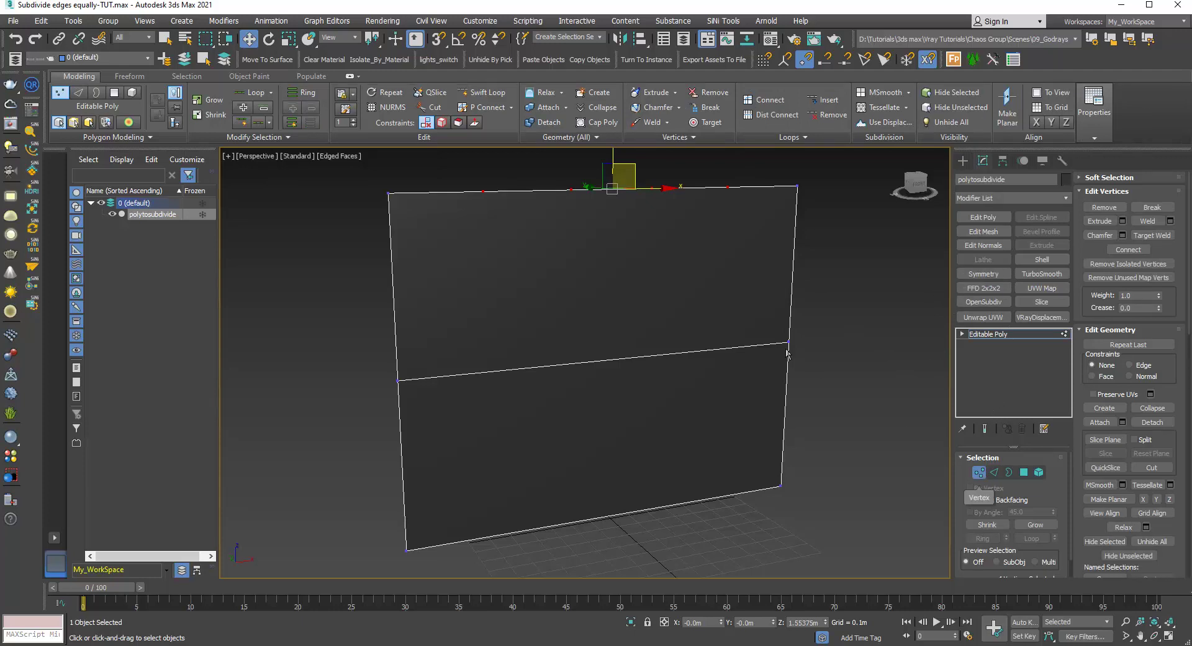
Select the four inserted vertices on the top edge to examine their spacing
middle_drag(518, 261, 527, 313)
scroll(611, 234, up, 3)
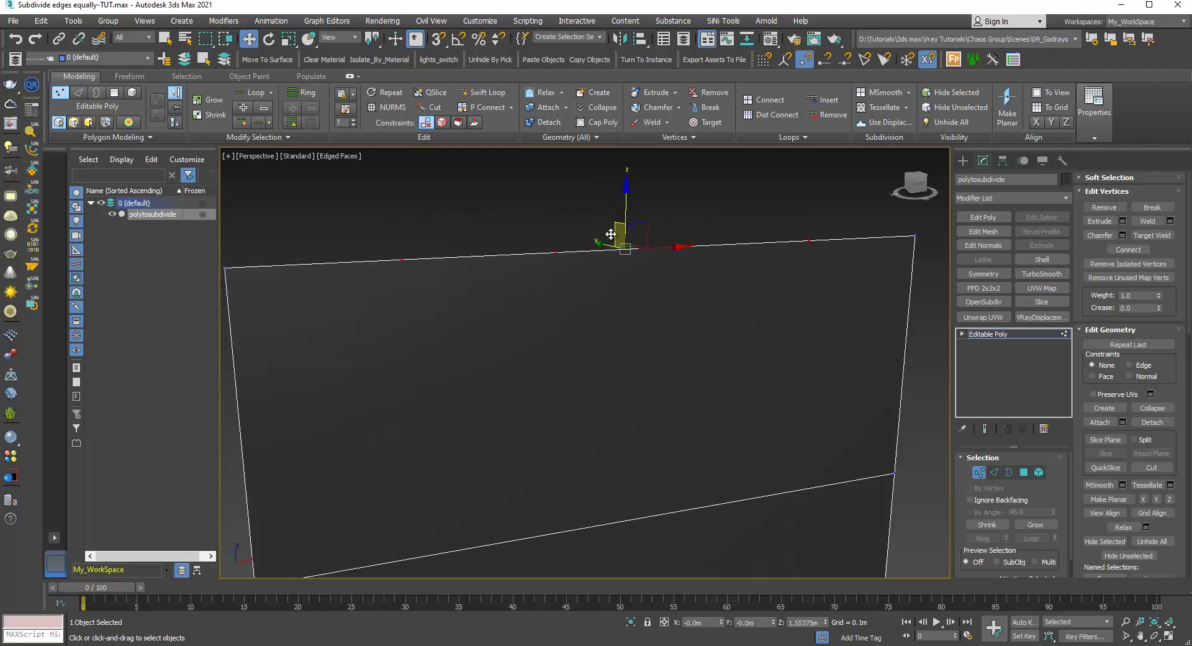
scroll(703, 263, down, 2)
click(701, 260)
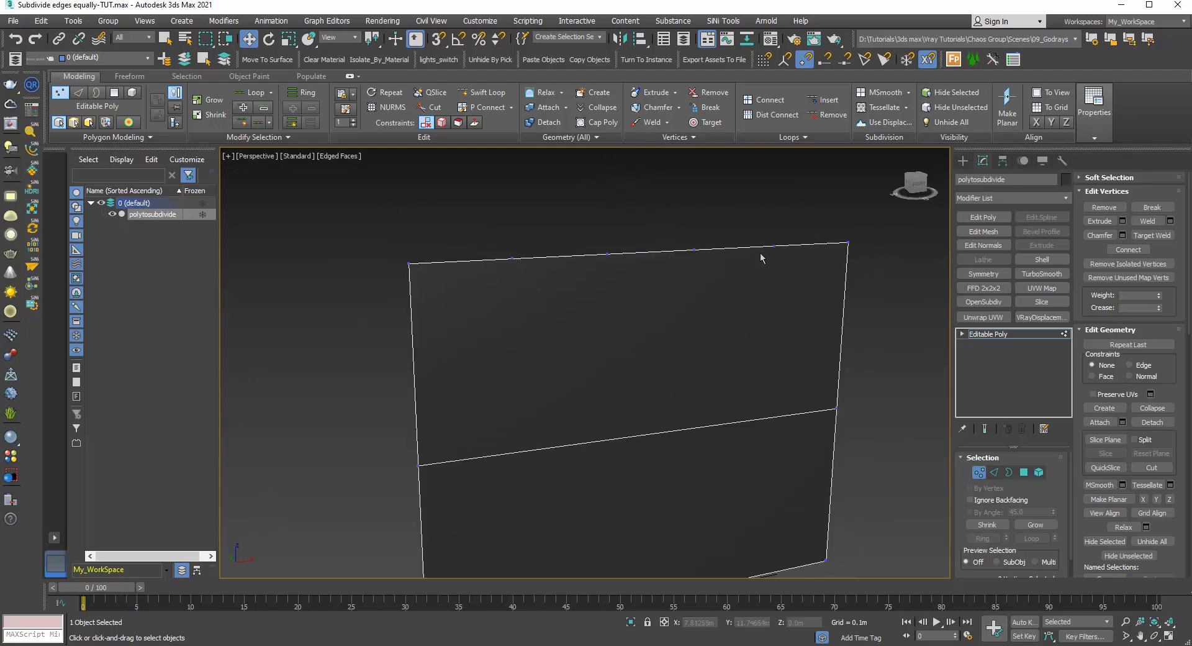
drag(492, 239, 800, 270)
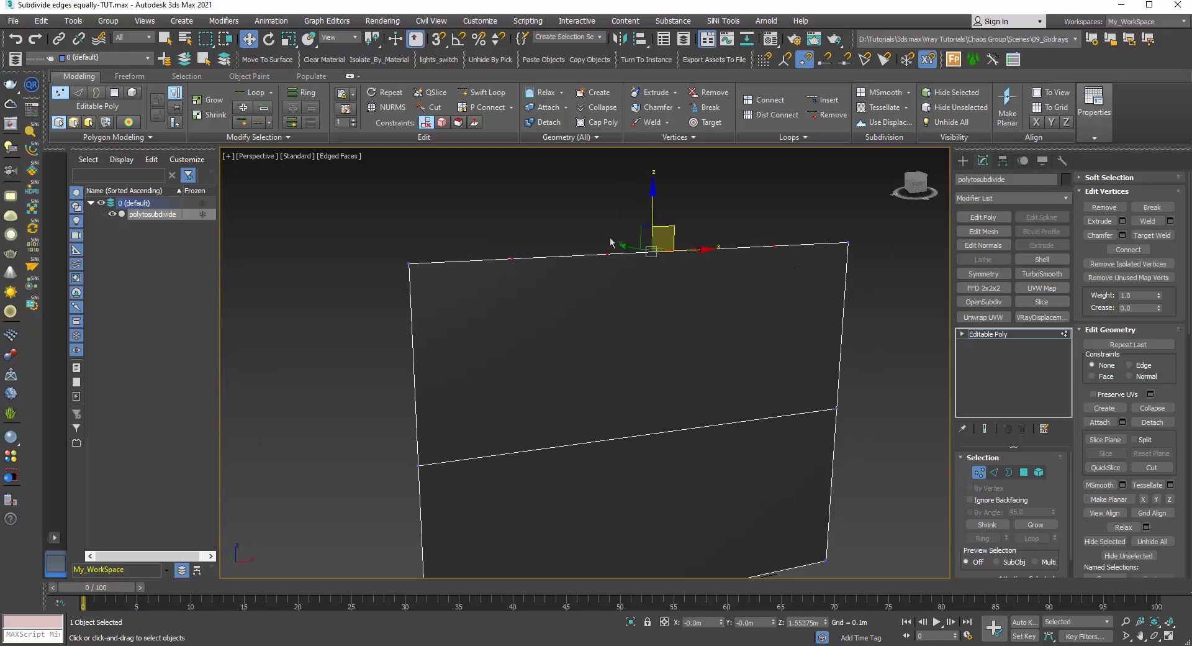
scroll(611, 242, down, 2)
scroll(636, 277, up, 2)
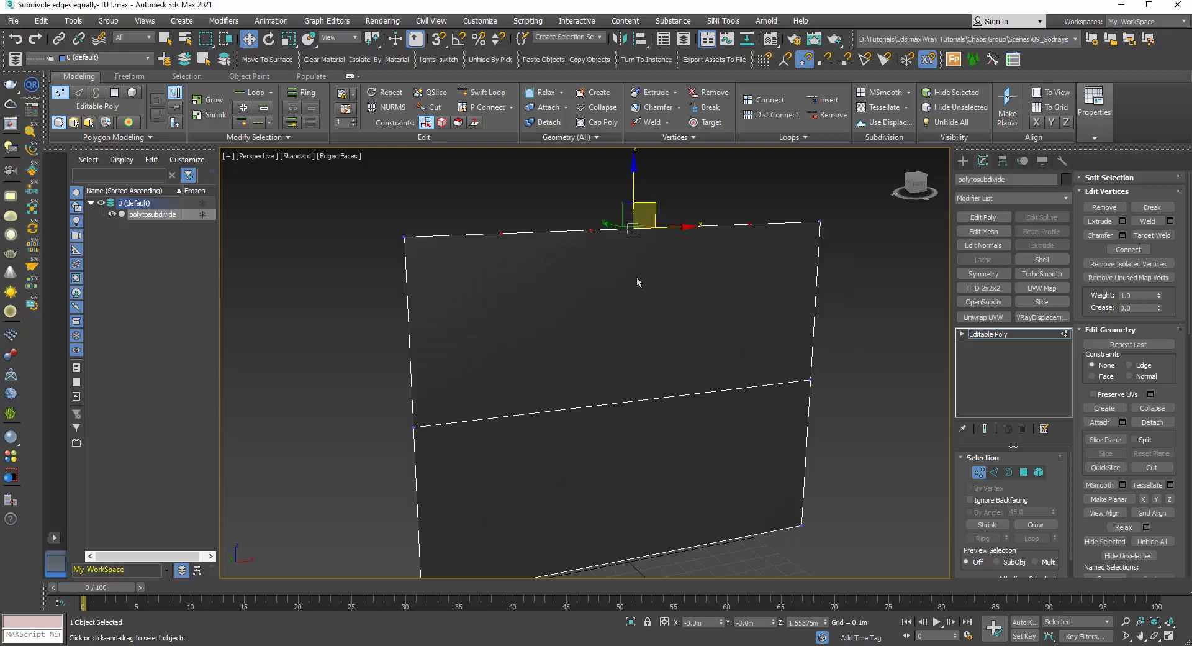
Select the plane's middle and bottom edges and insert two evenly spaced vertices on each
click(994, 472)
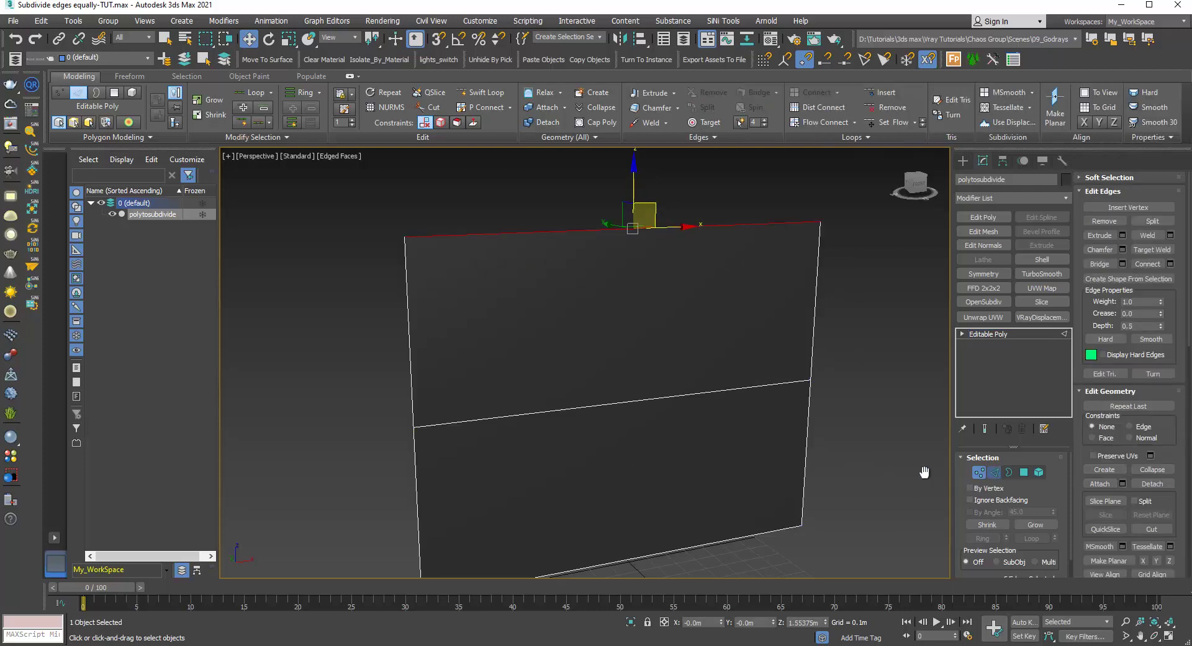
click(665, 398)
scroll(621, 360, down, 3)
scroll(618, 359, up, 4)
ctrl+click(649, 508)
scroll(603, 432, down, 4)
scroll(605, 427, up, 4)
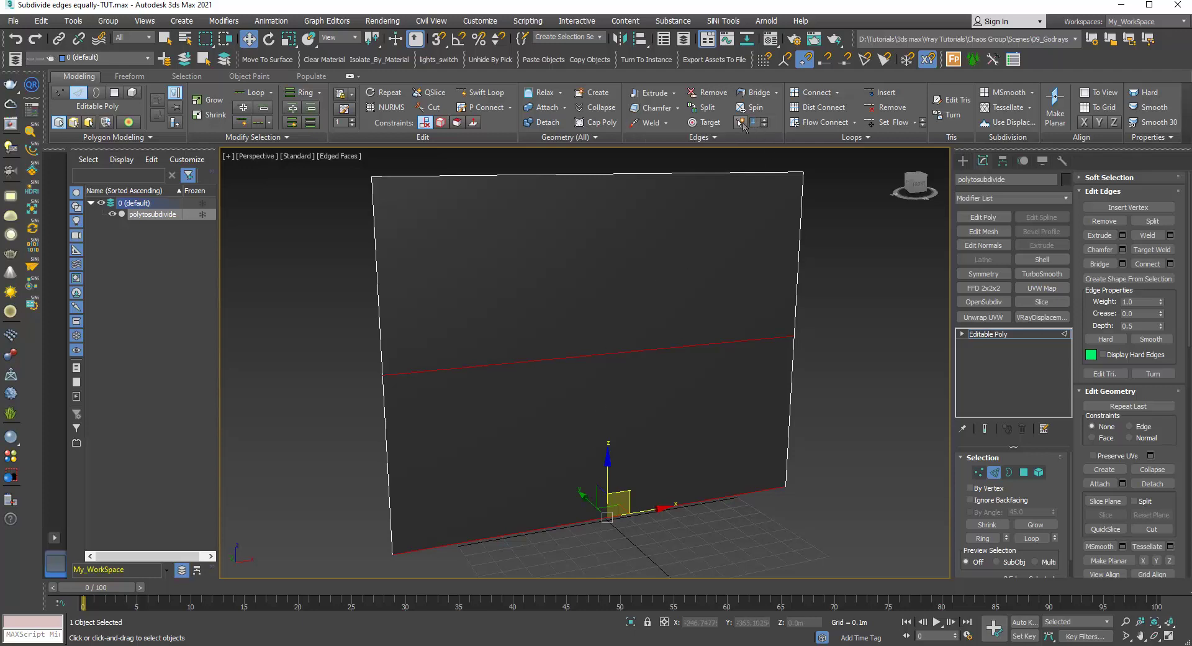
text(2)
click(740, 122)
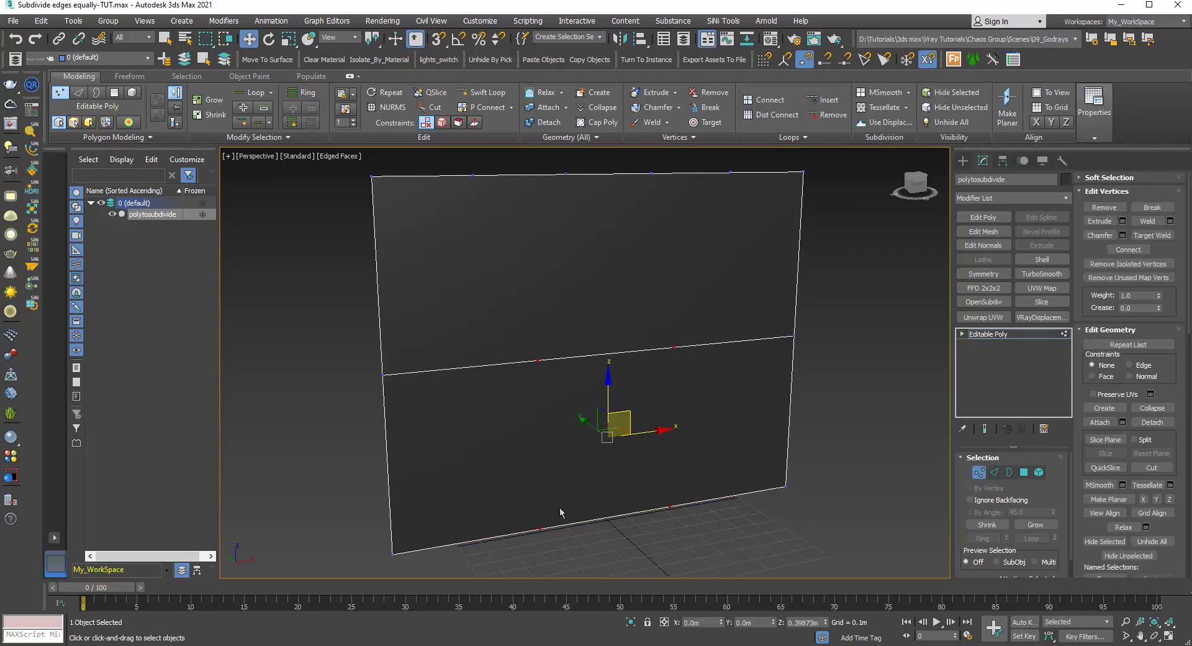
Check the plane from the front, and undo the vertex insertion on the middle and bottom edges
key(f)
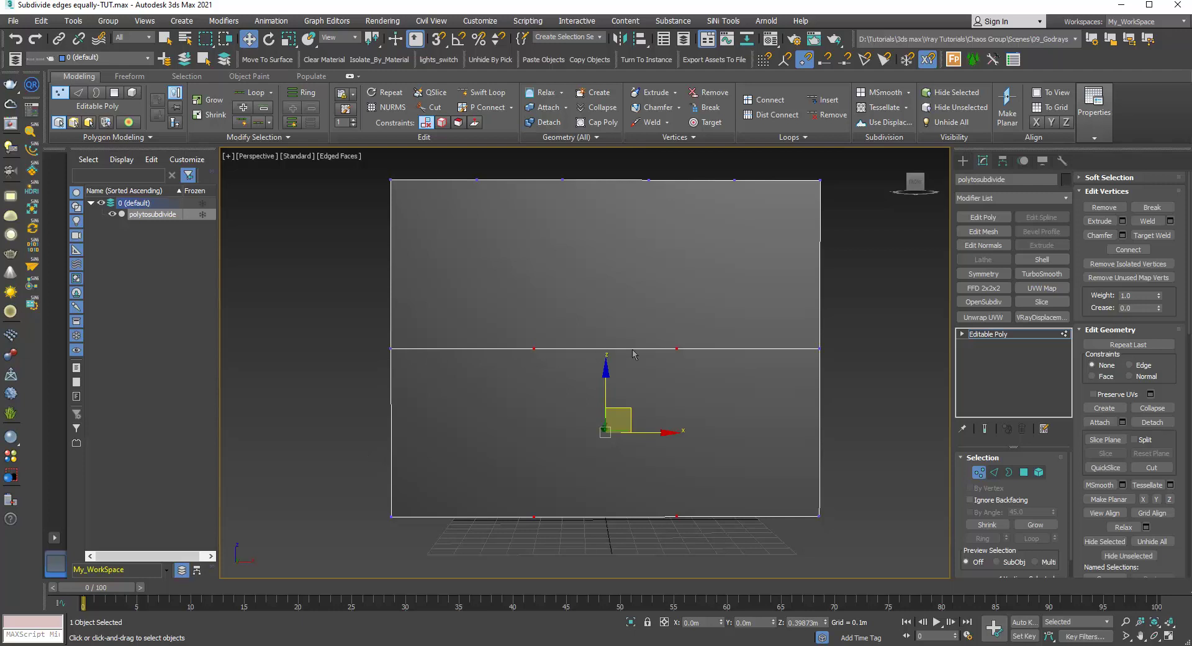
alt+middle_drag(611, 370, 638, 393)
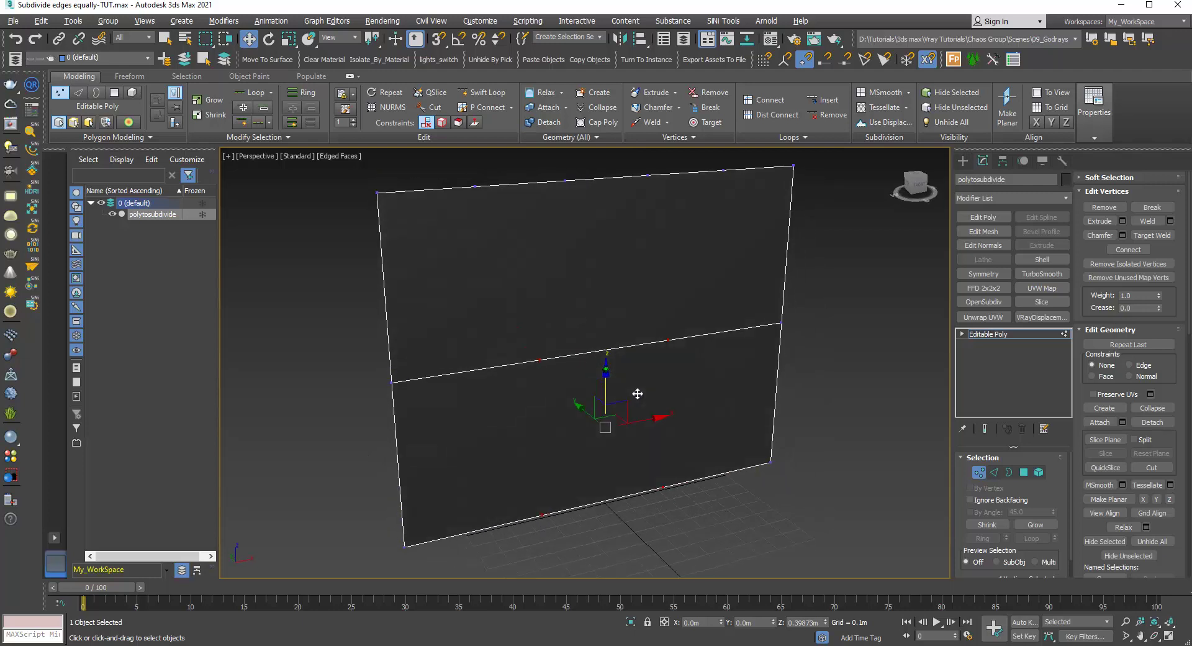
key(ctrl+z)
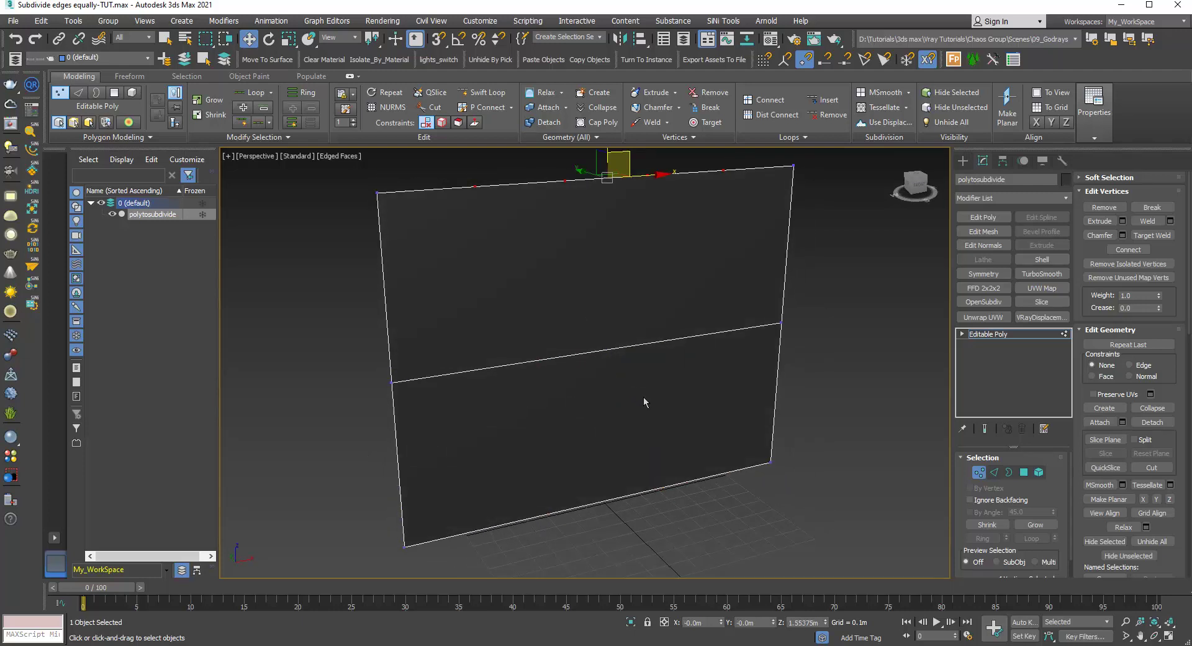
Insert two evenly spaced vertices on the plane's middle edge only
click(607, 352)
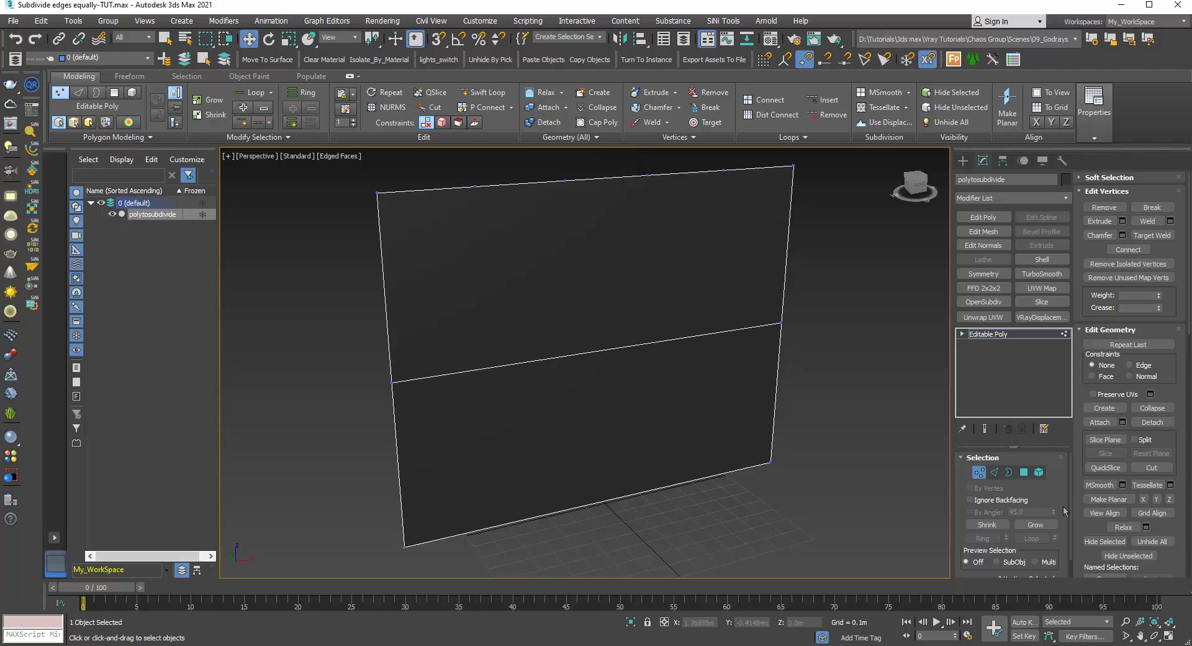
click(995, 472)
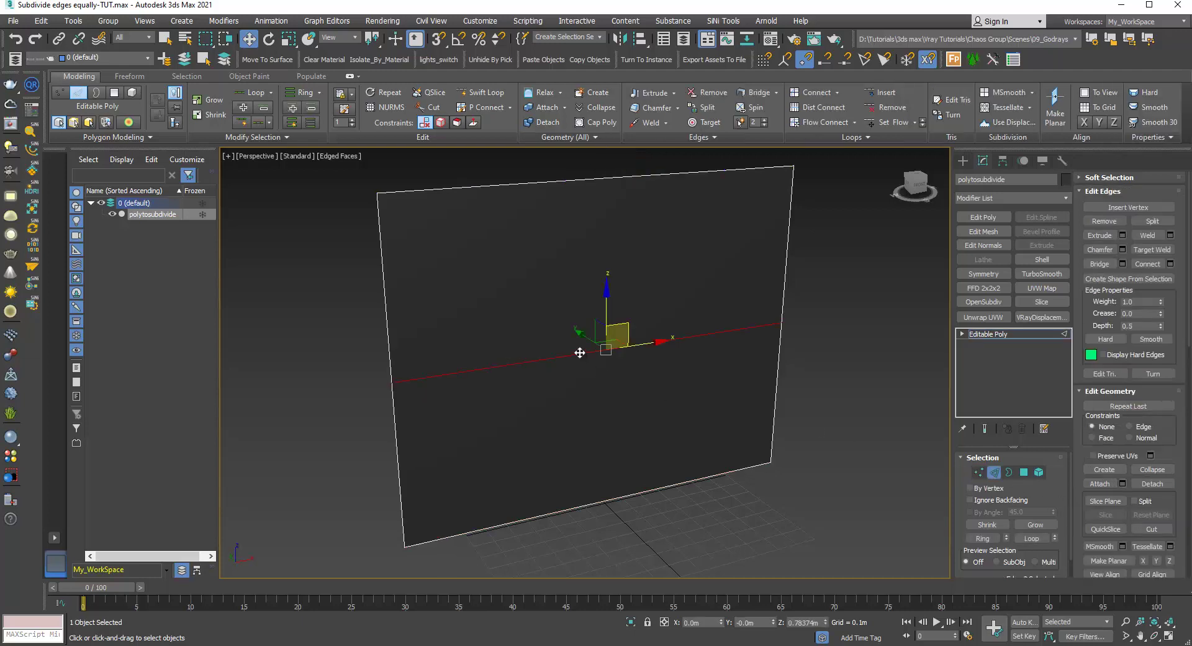
key(1)
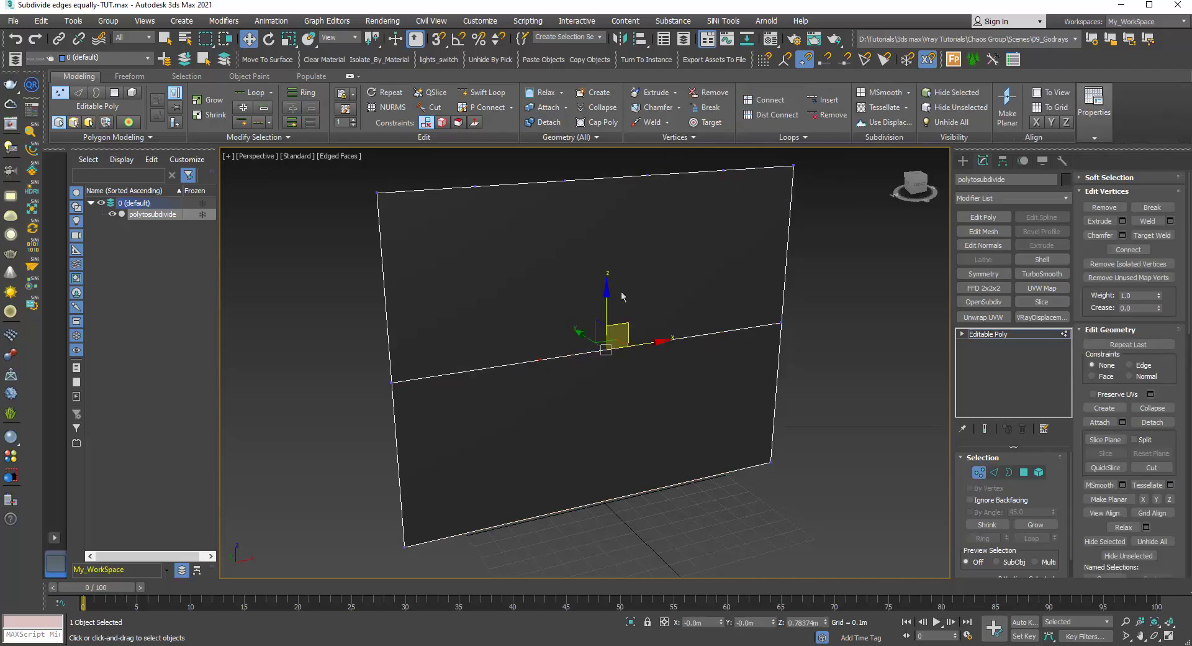
alt+middle_drag(632, 368, 612, 366)
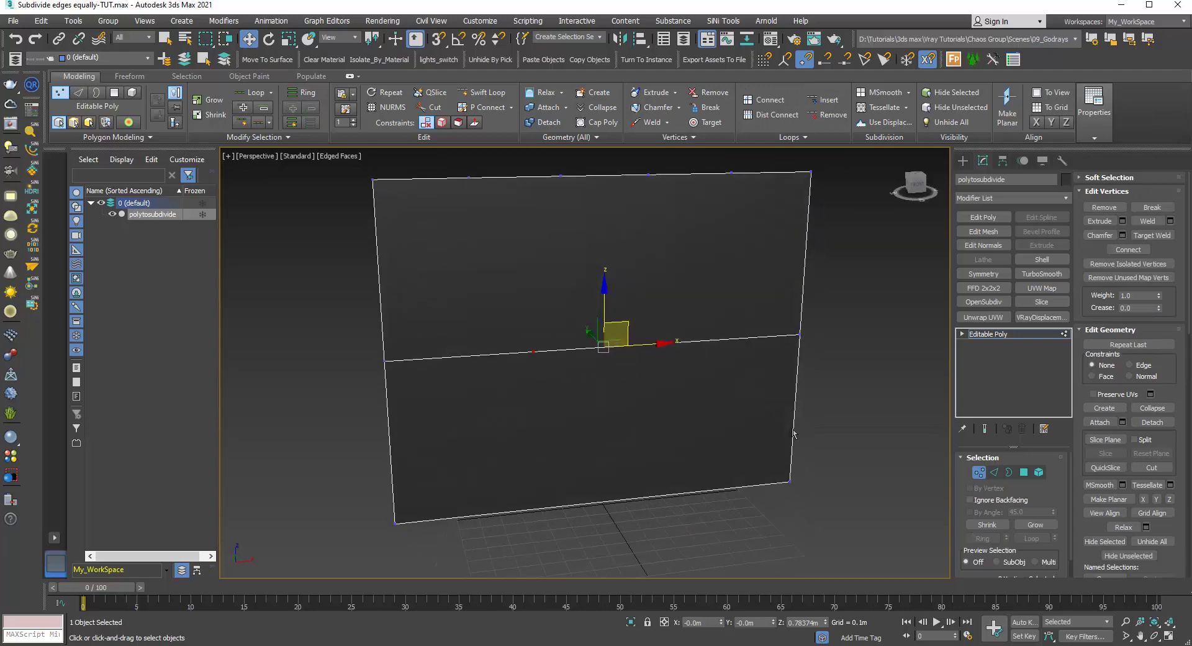
Insert four evenly spaced vertices on the plane's bottom edge
click(994, 472)
click(676, 494)
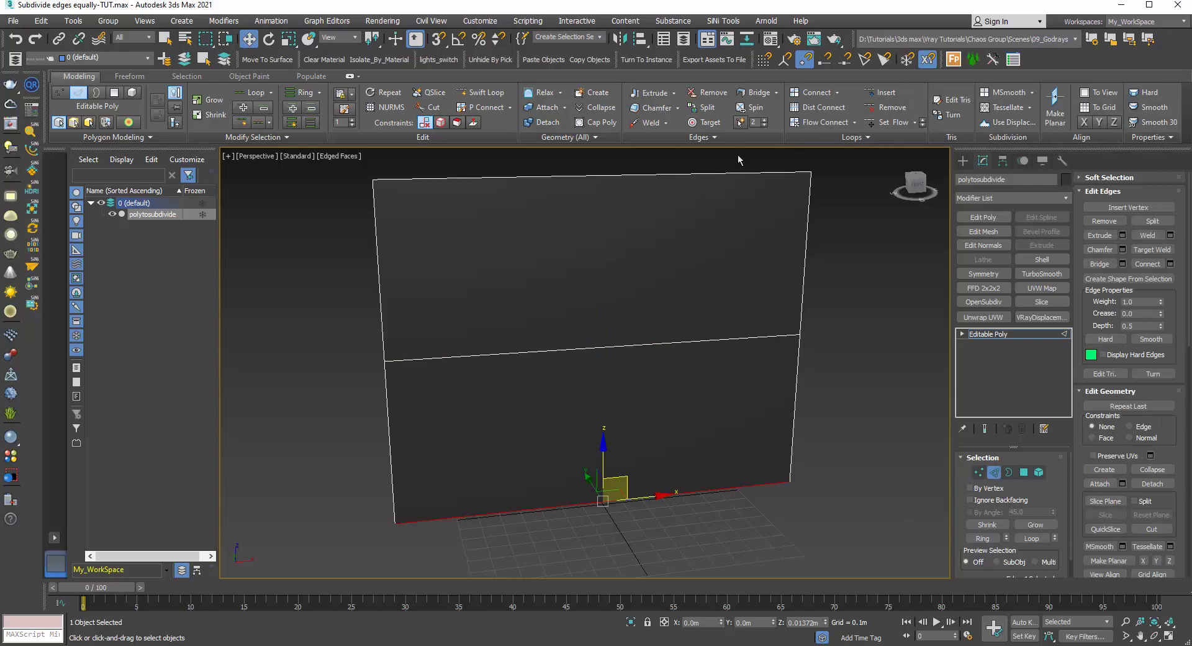
text(4)
key(Return)
key(1)
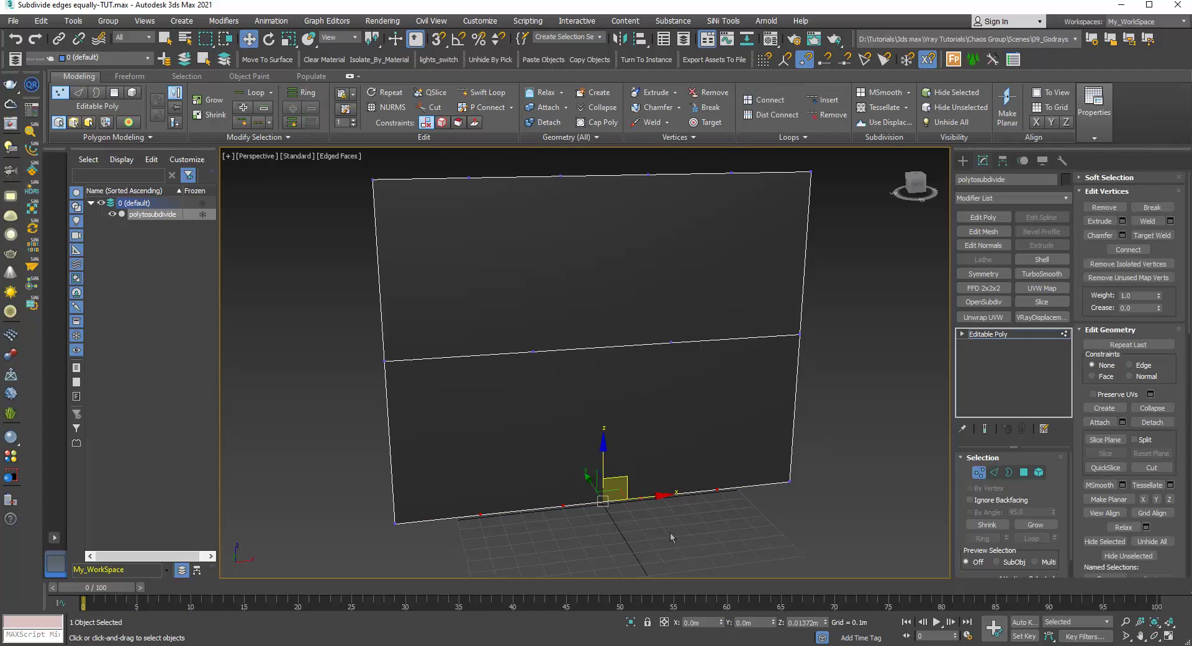
click(670, 537)
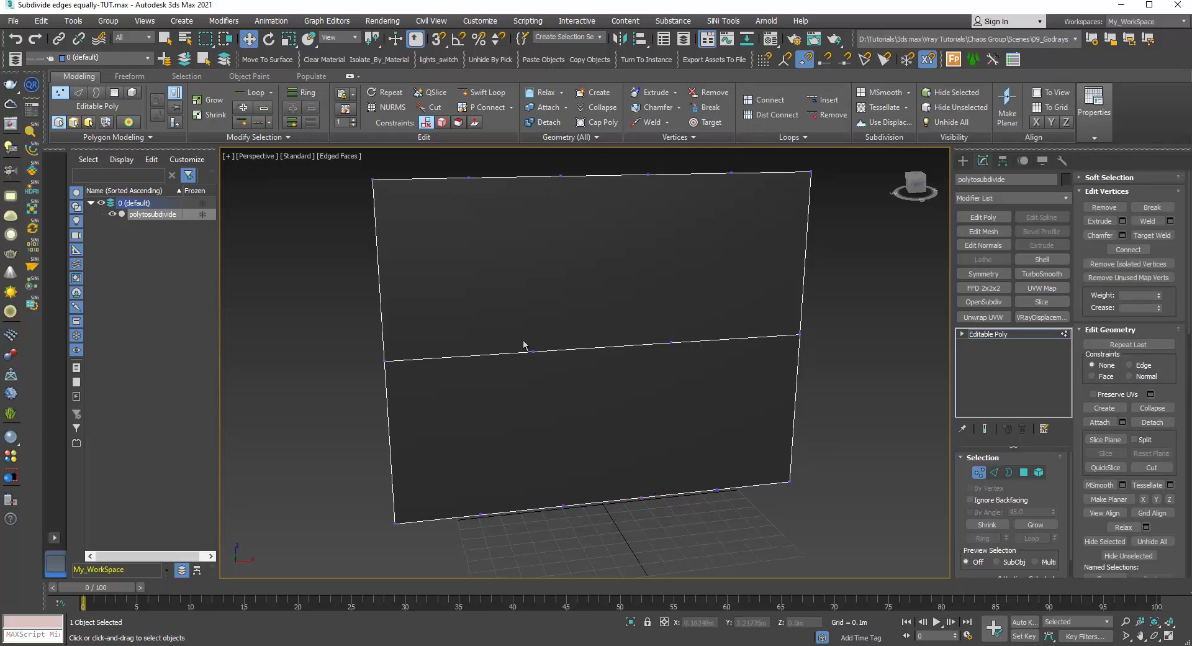
Connect the leftmost inserted vertices of the top, middle and bottom edges with new edges
click(469, 178)
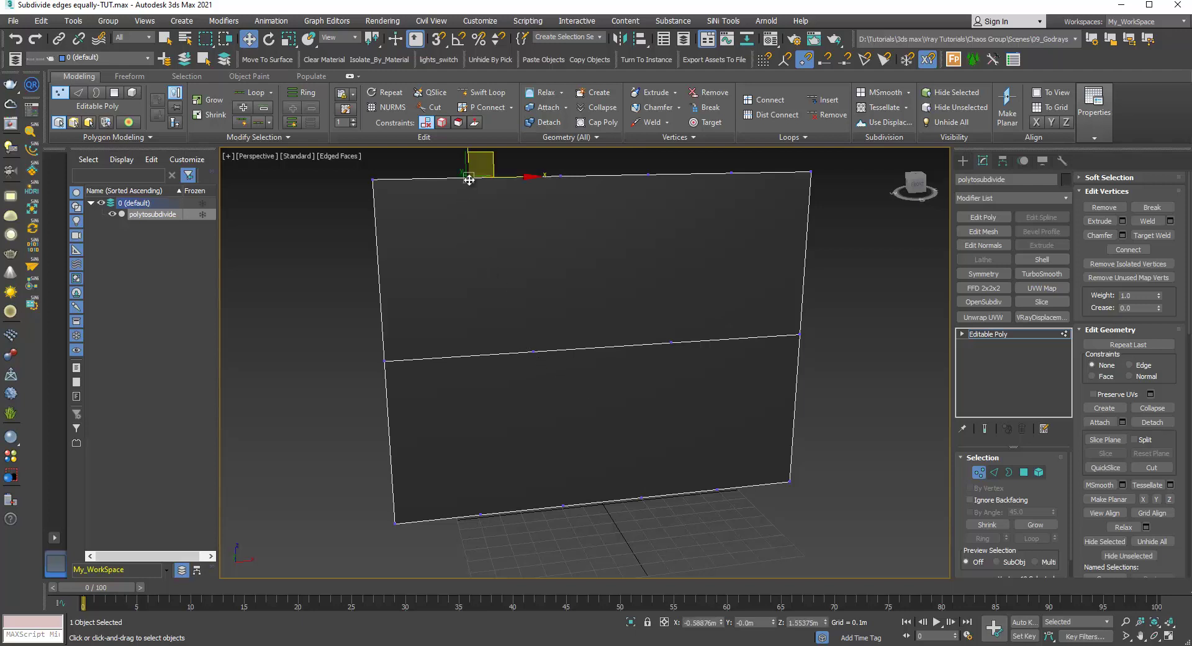
ctrl+click(532, 354)
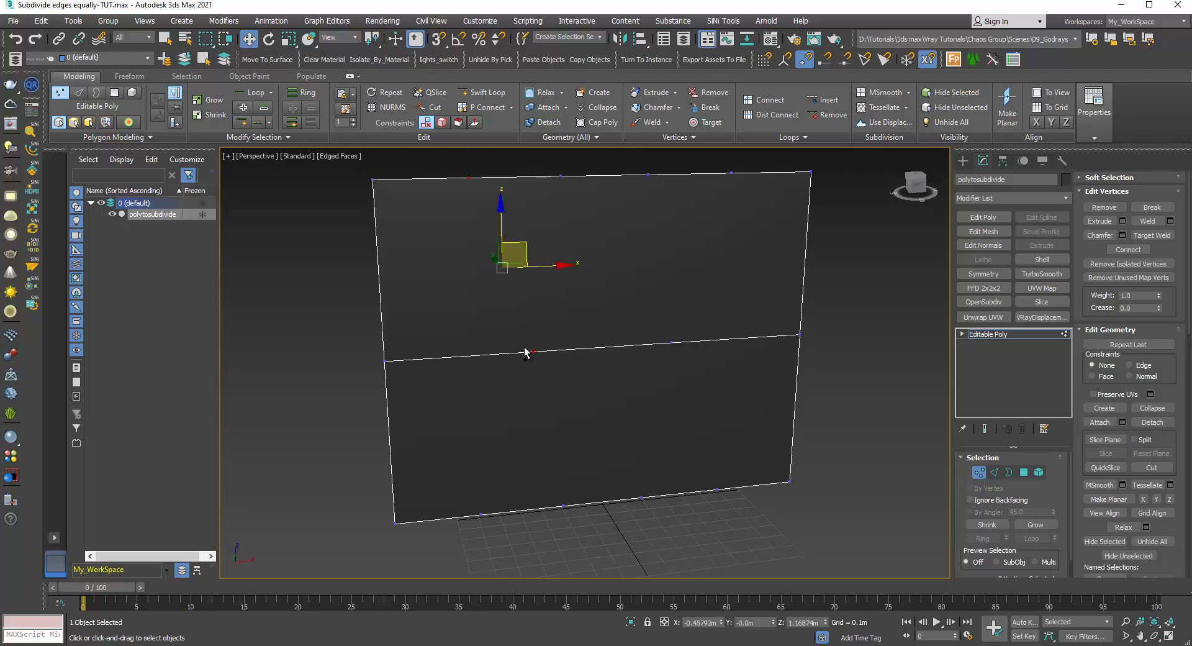
ctrl+click(480, 515)
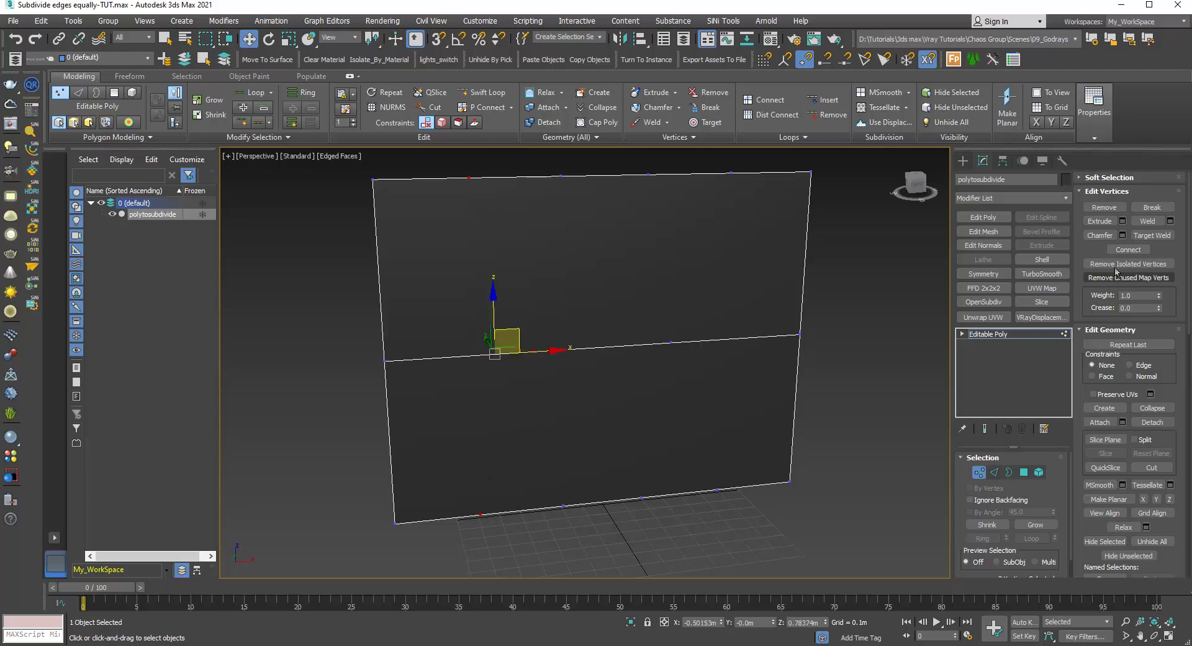
click(1128, 250)
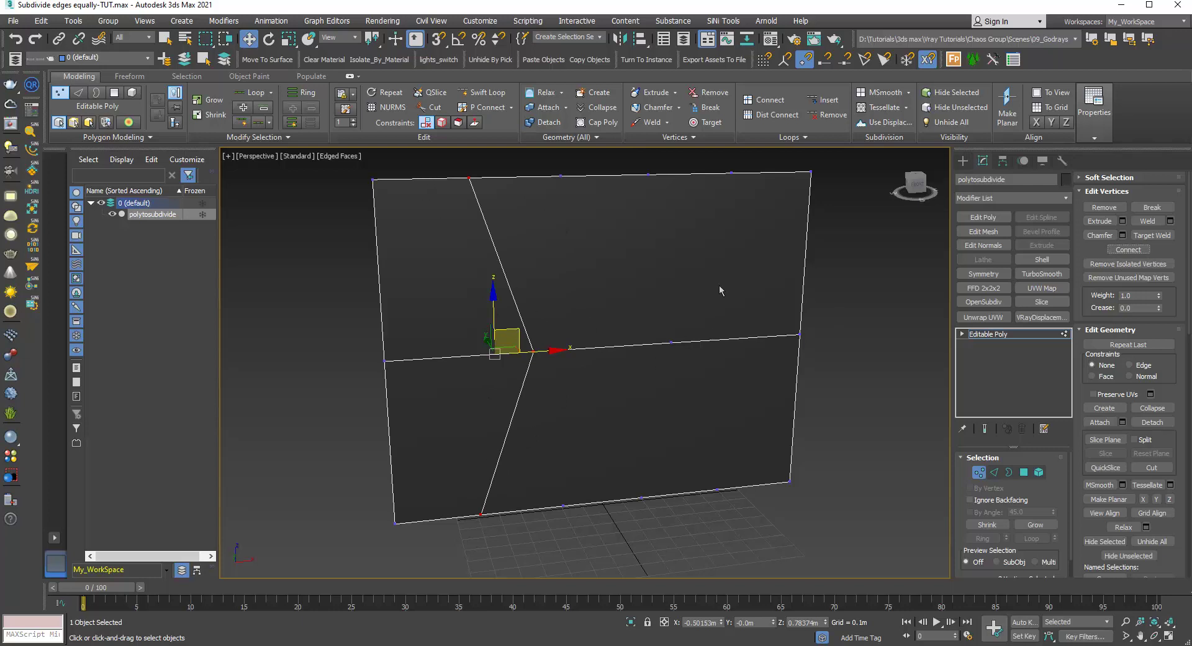
Connect the rightmost inserted vertices of the top, middle and bottom edges with new edges
click(731, 173)
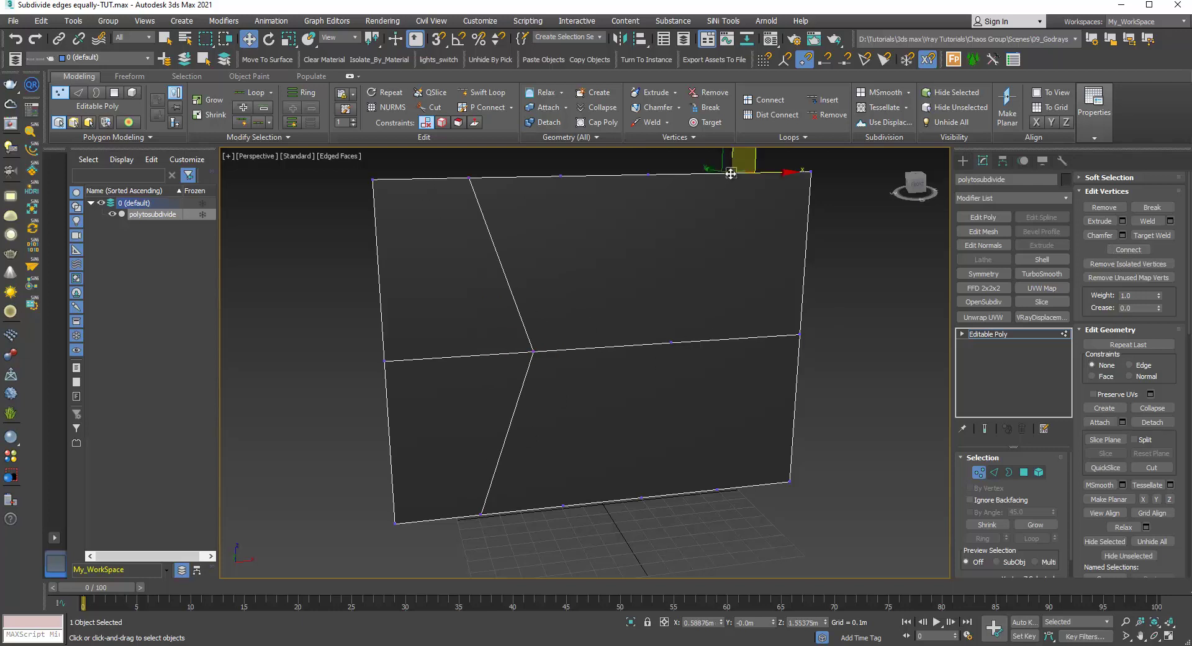
ctrl+click(672, 343)
ctrl+click(718, 490)
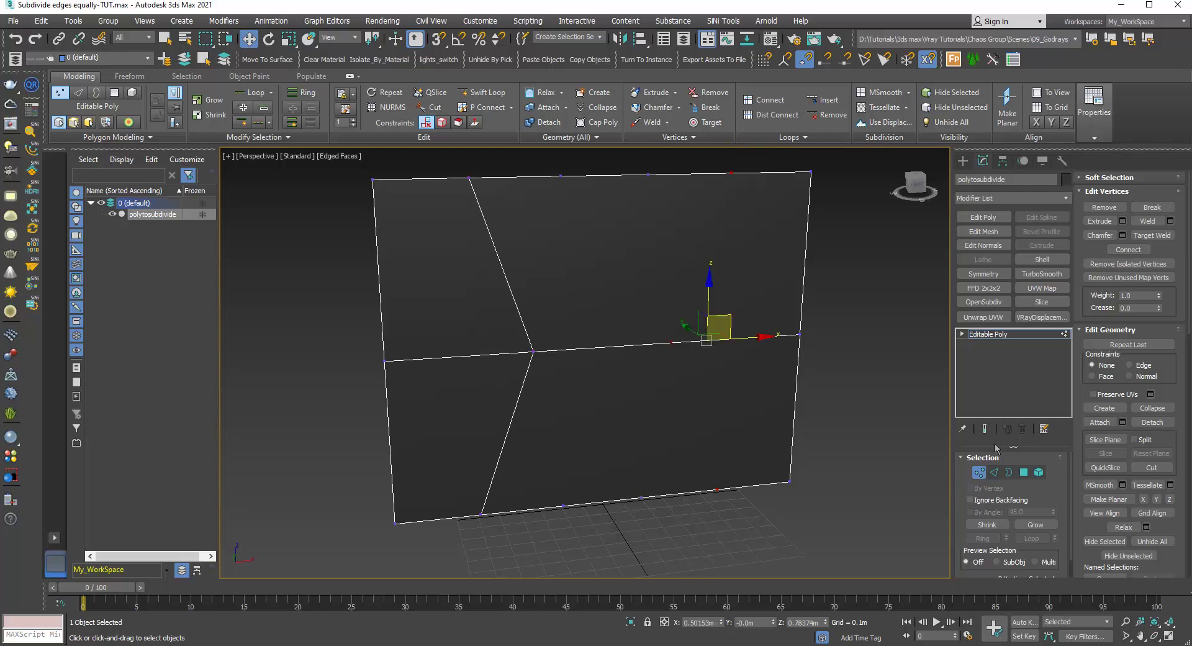
click(1128, 249)
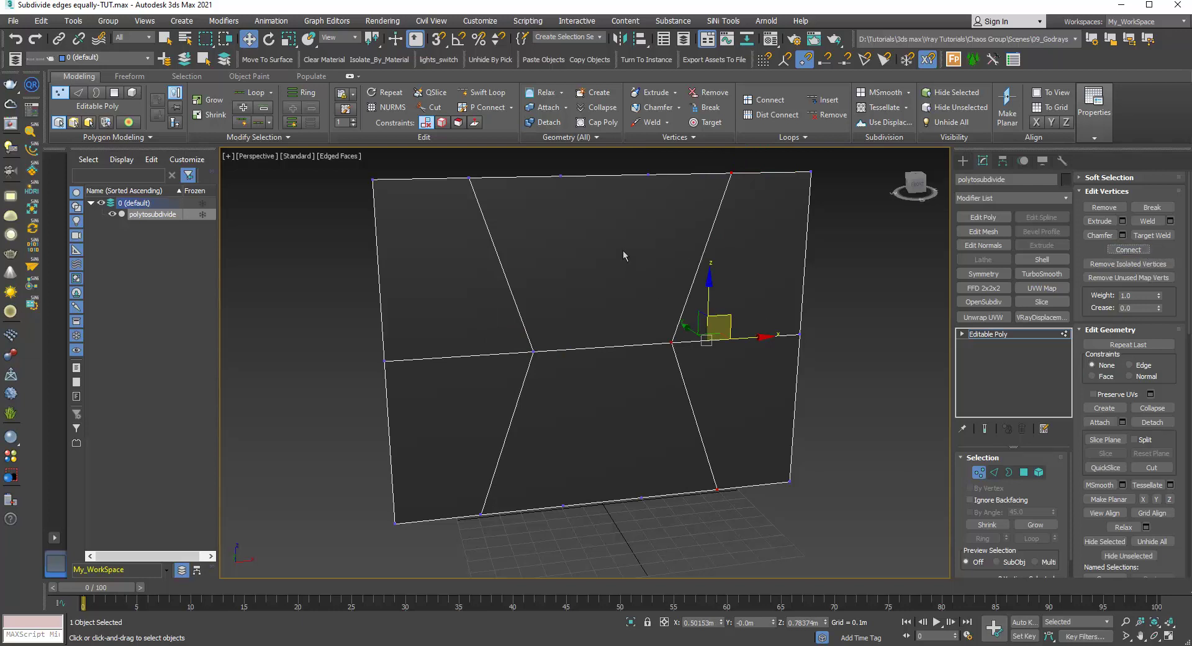
Connect the two inner inserted vertices of the top edge to the nearest inserted vertices on the middle edge
click(648, 175)
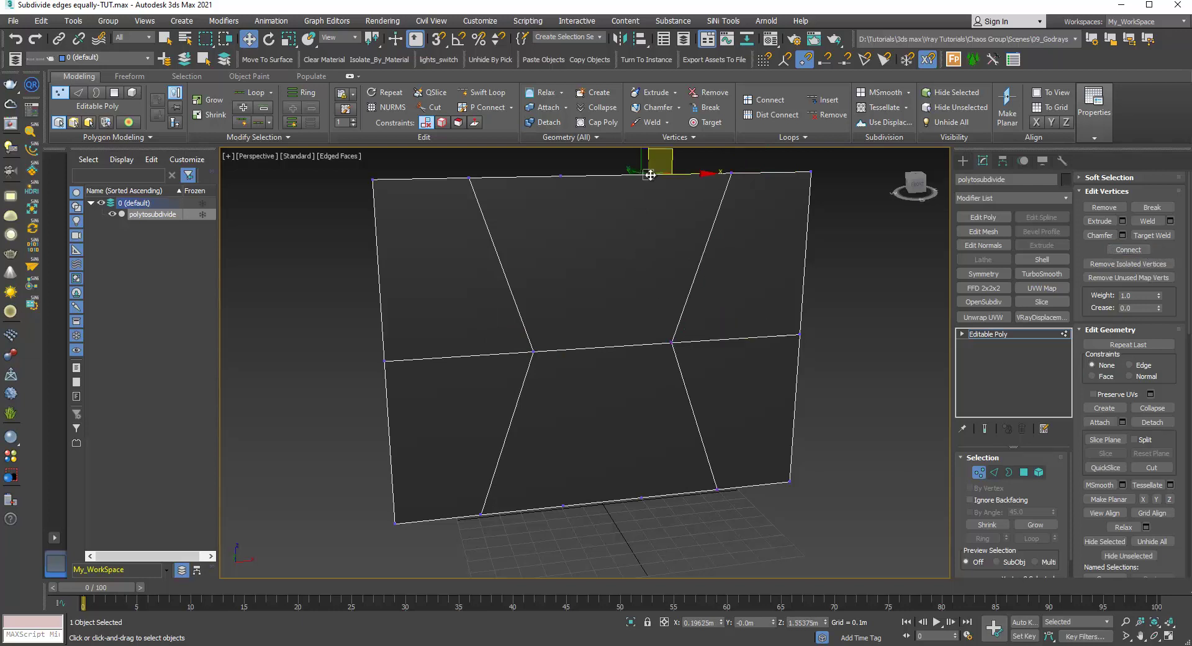
ctrl+click(672, 343)
click(1129, 249)
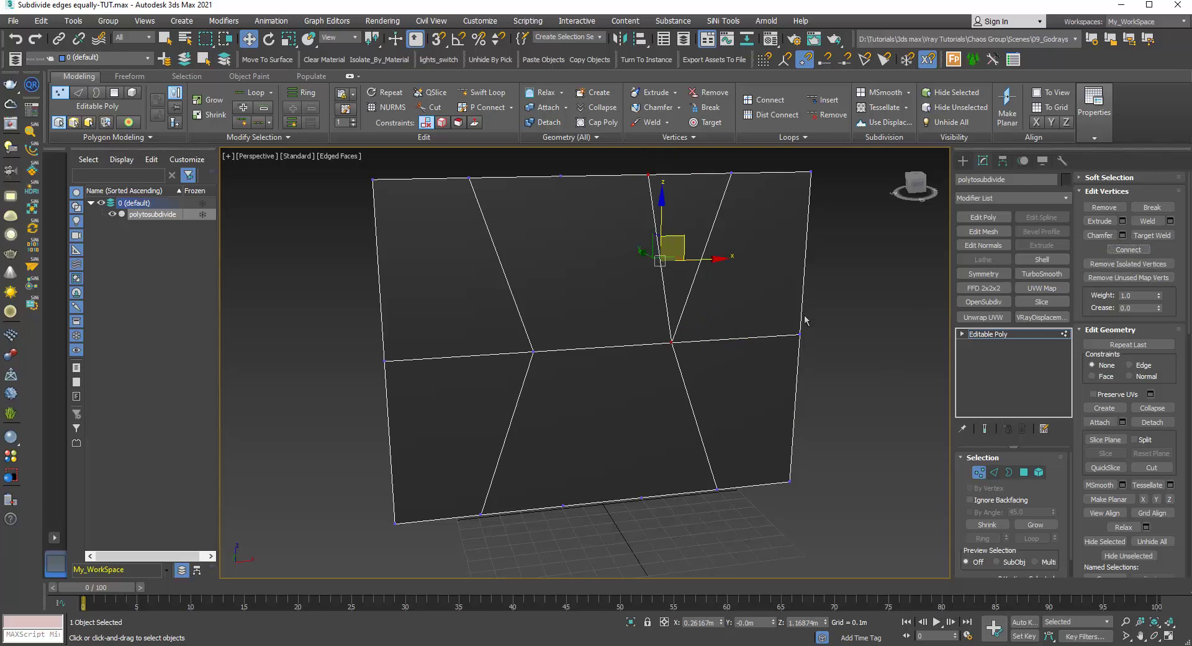
click(557, 175)
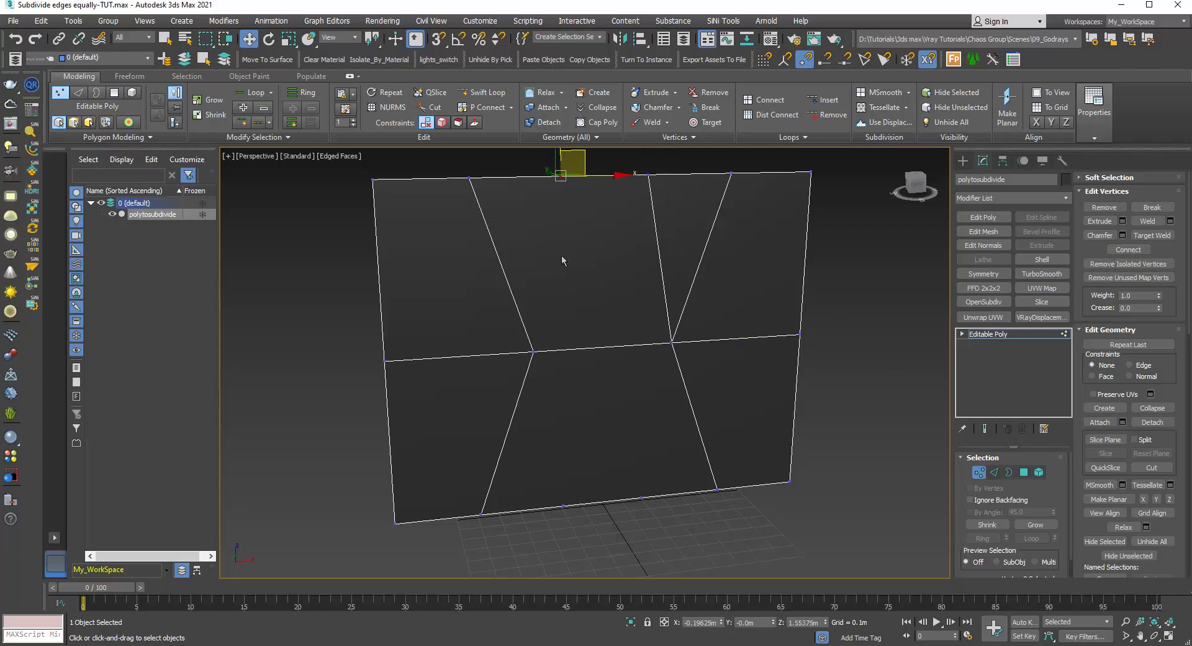
ctrl+click(534, 351)
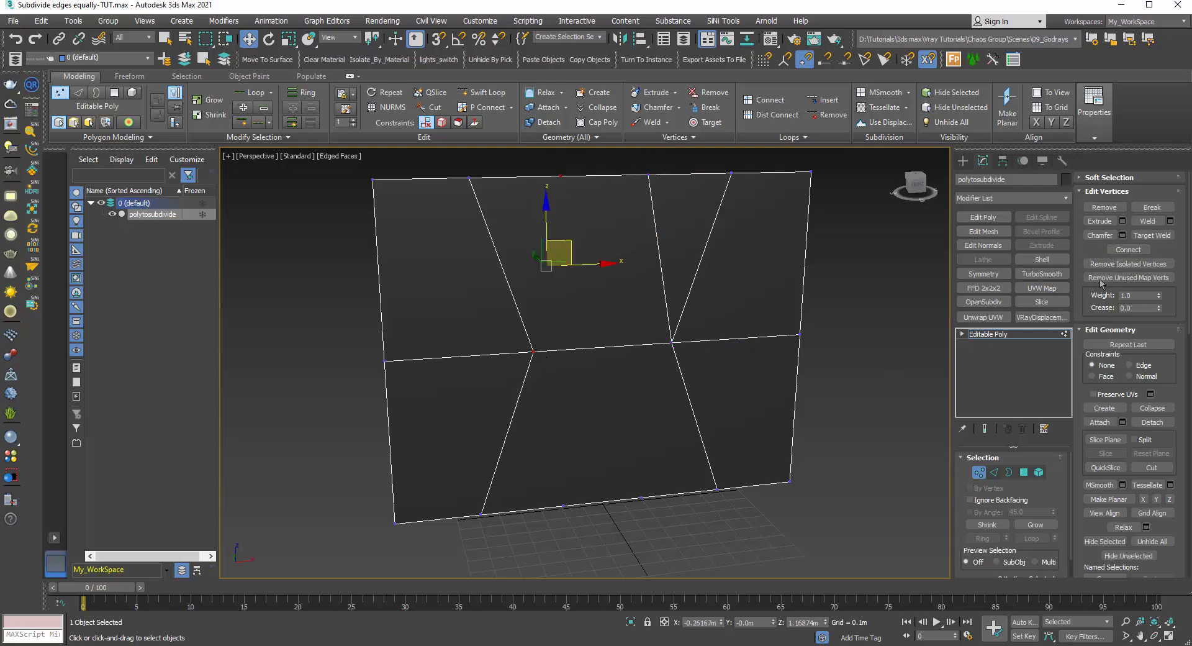
click(1120, 249)
Connect the two inner inserted vertices of the bottom edge to the nearest inserted vertices on the middle edge
scroll(541, 399, up, 3)
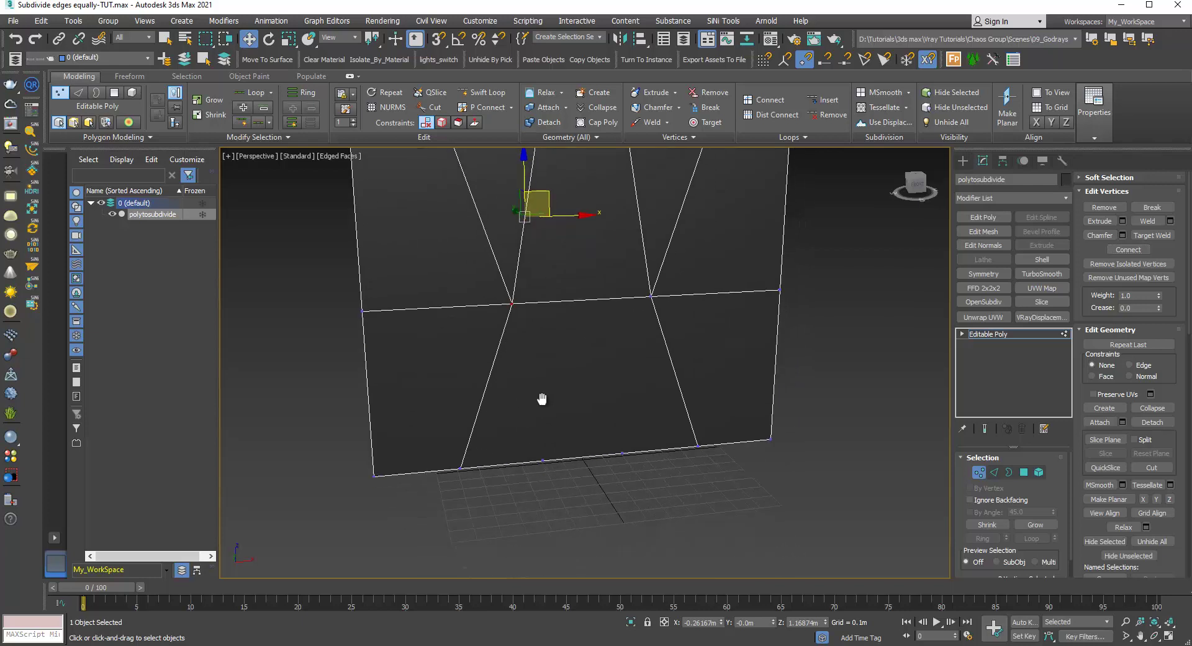
click(499, 254)
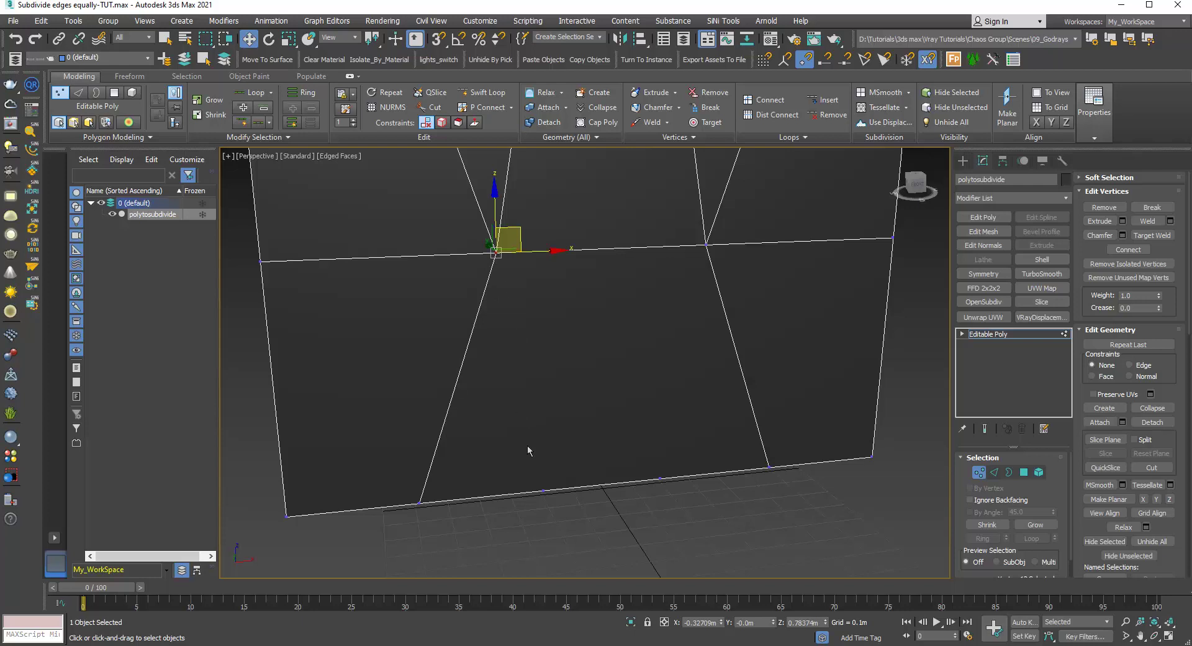
ctrl+click(544, 490)
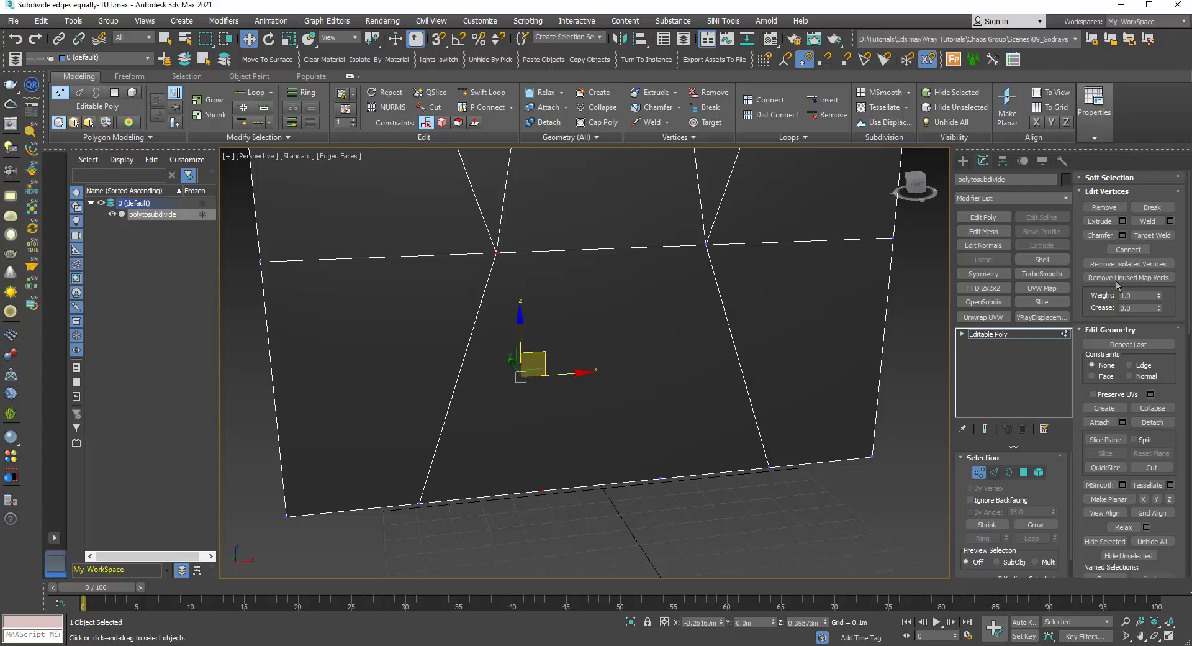
click(1128, 249)
scroll(552, 397, down, 2)
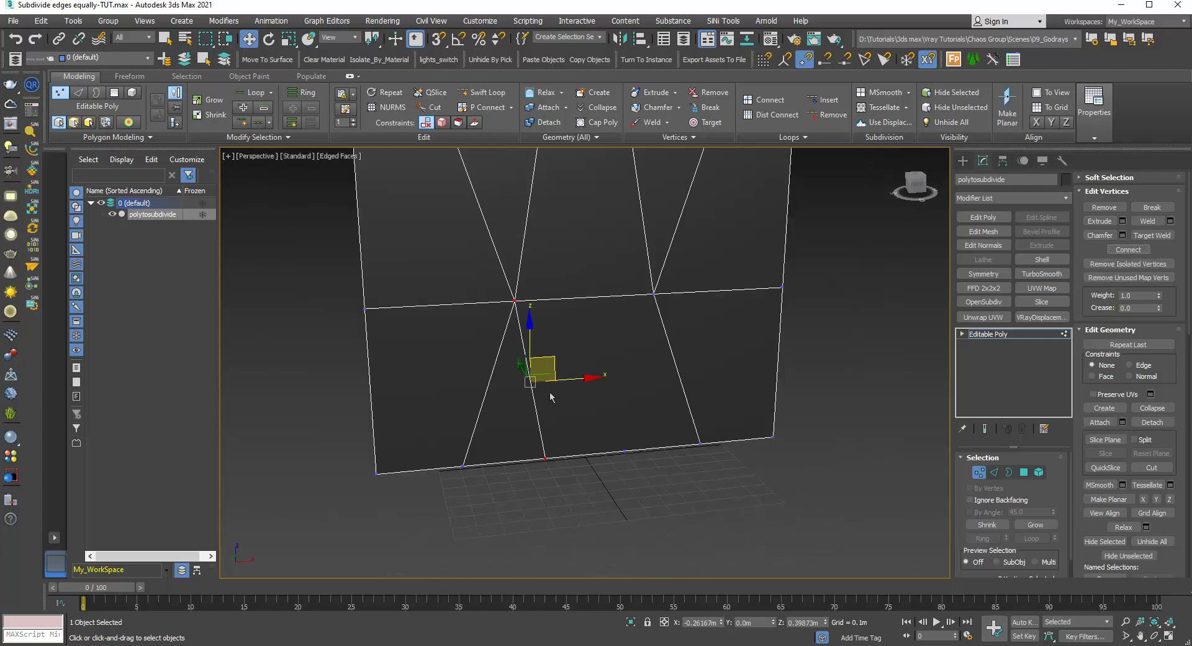
click(625, 452)
ctrl+click(653, 294)
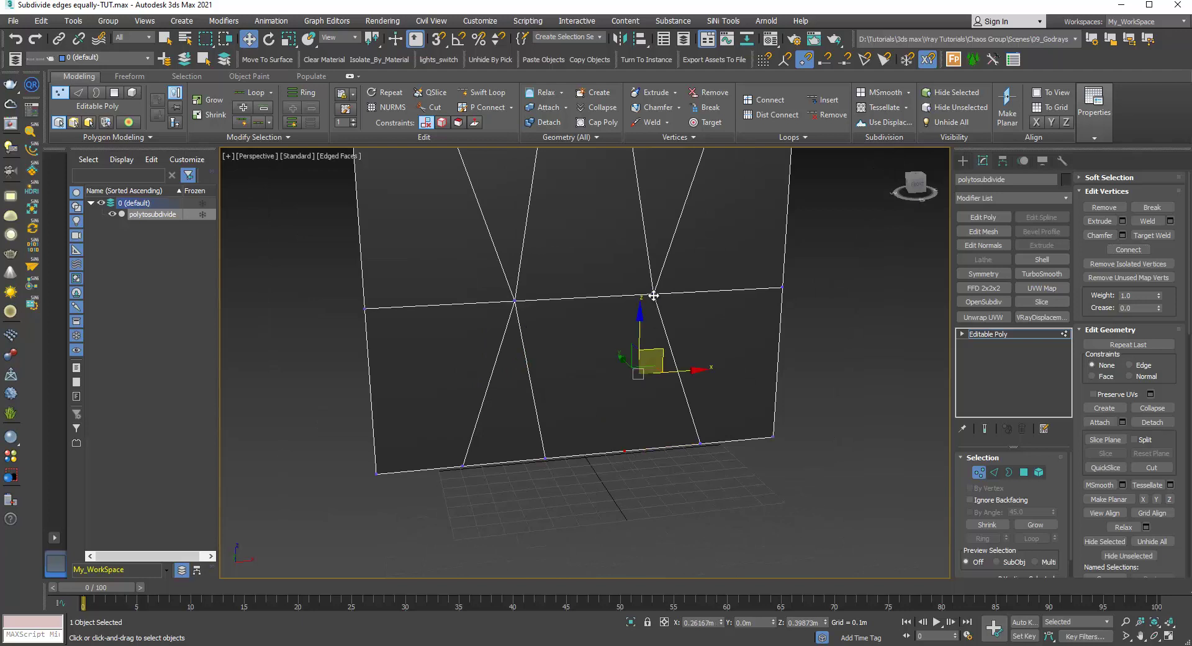
click(1128, 249)
scroll(515, 466, down, 3)
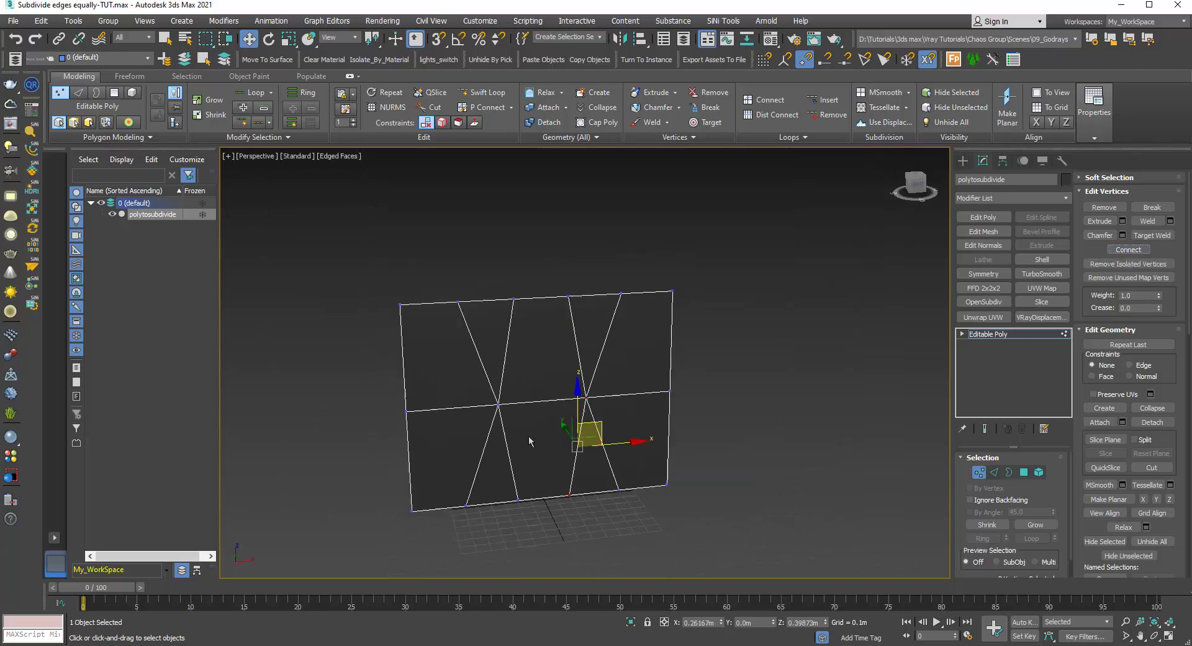
Insert two evenly spaced vertices on the outermost diagonal edge in the plane's upper right part
scroll(528, 437, up, 2)
mouse_move(528, 438)
alt+middle_down()
mouse_move(532, 417)
mouse_move(535, 427)
alt+middle_up()
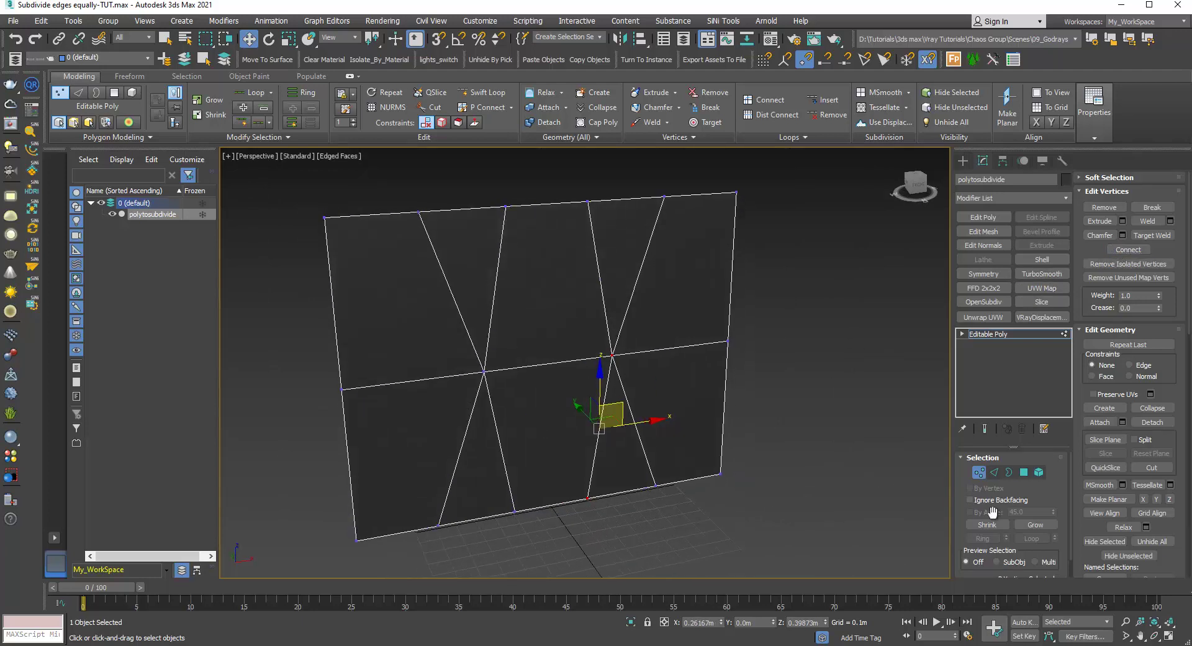
click(994, 474)
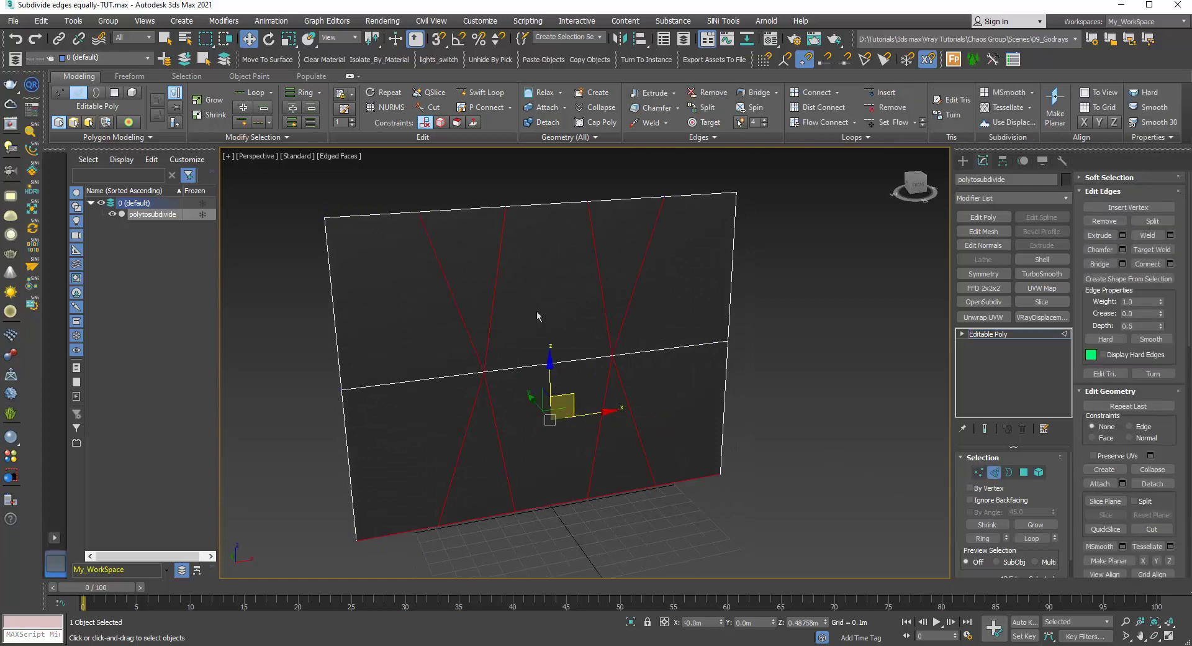
middle_drag(536, 311, 535, 325)
click(646, 269)
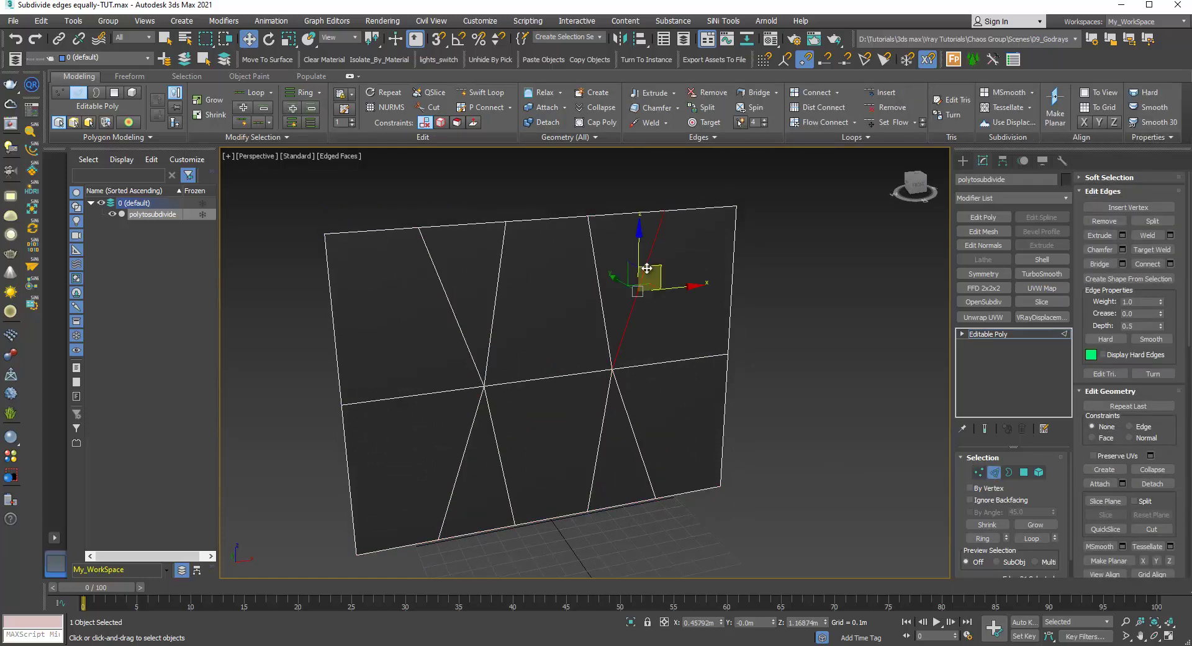
click(747, 124)
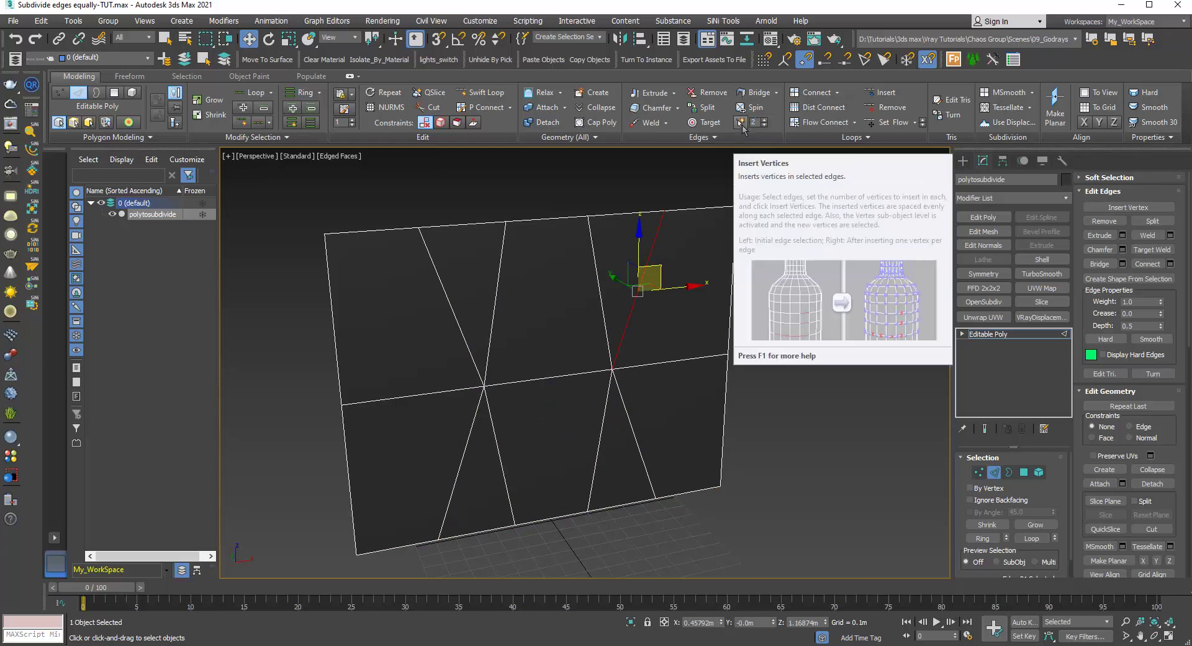
click(742, 123)
scroll(657, 263, up, 3)
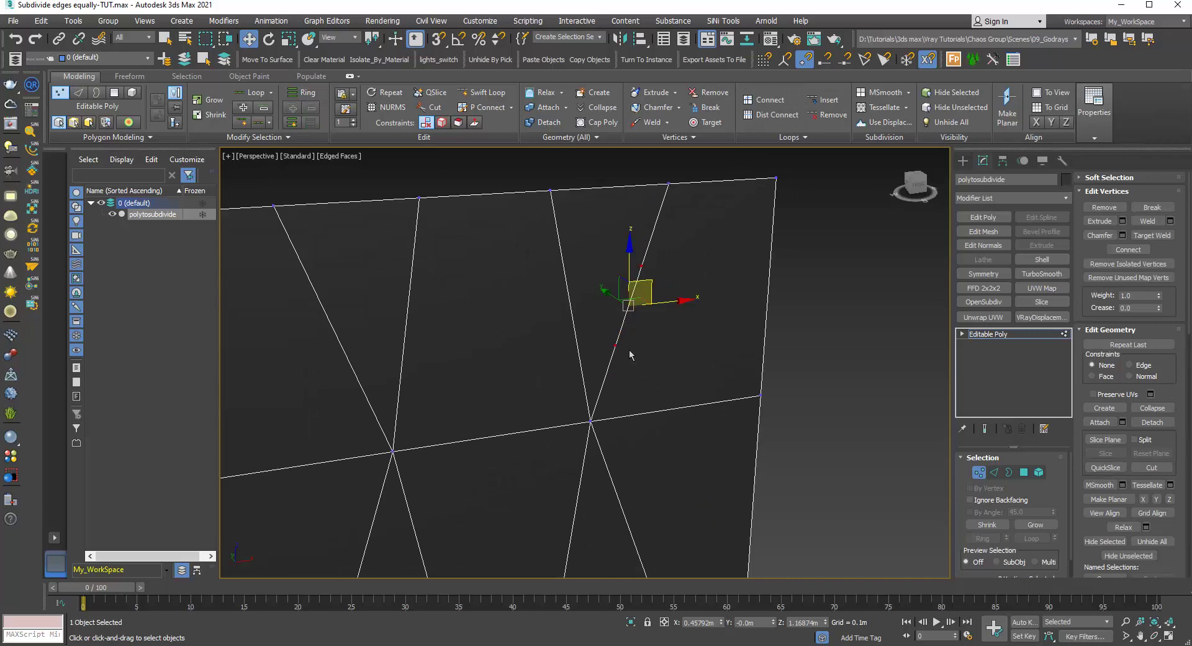
Insert one vertex at the midpoint of the upper segment of the plane's right border edge
click(994, 472)
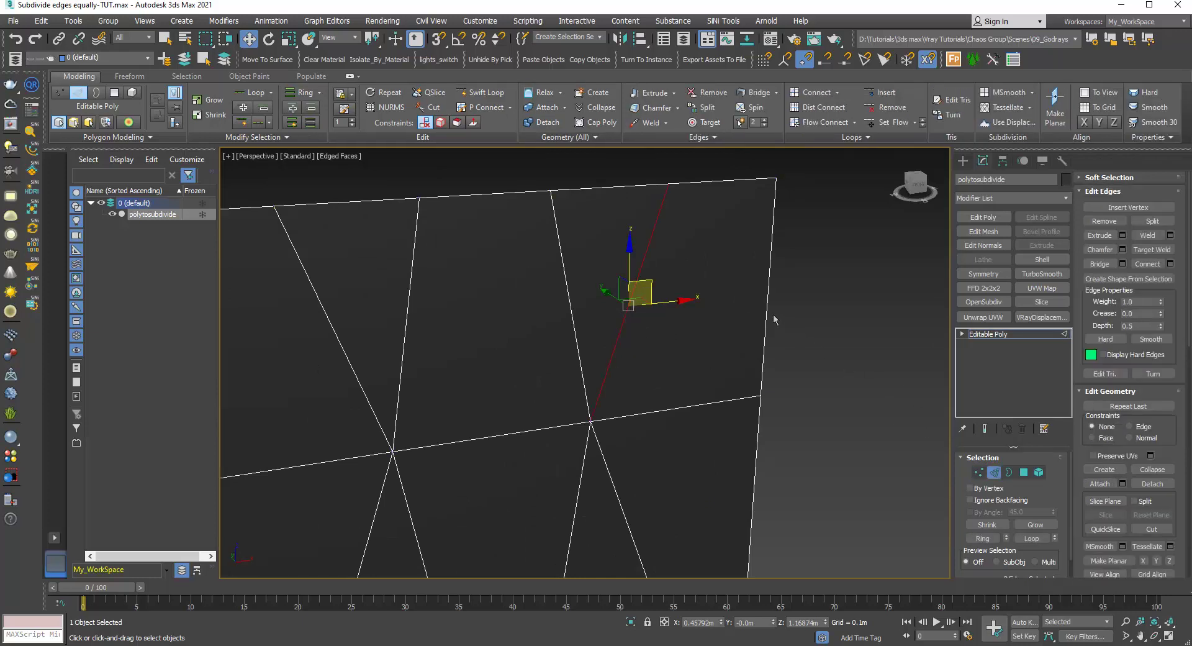
click(766, 309)
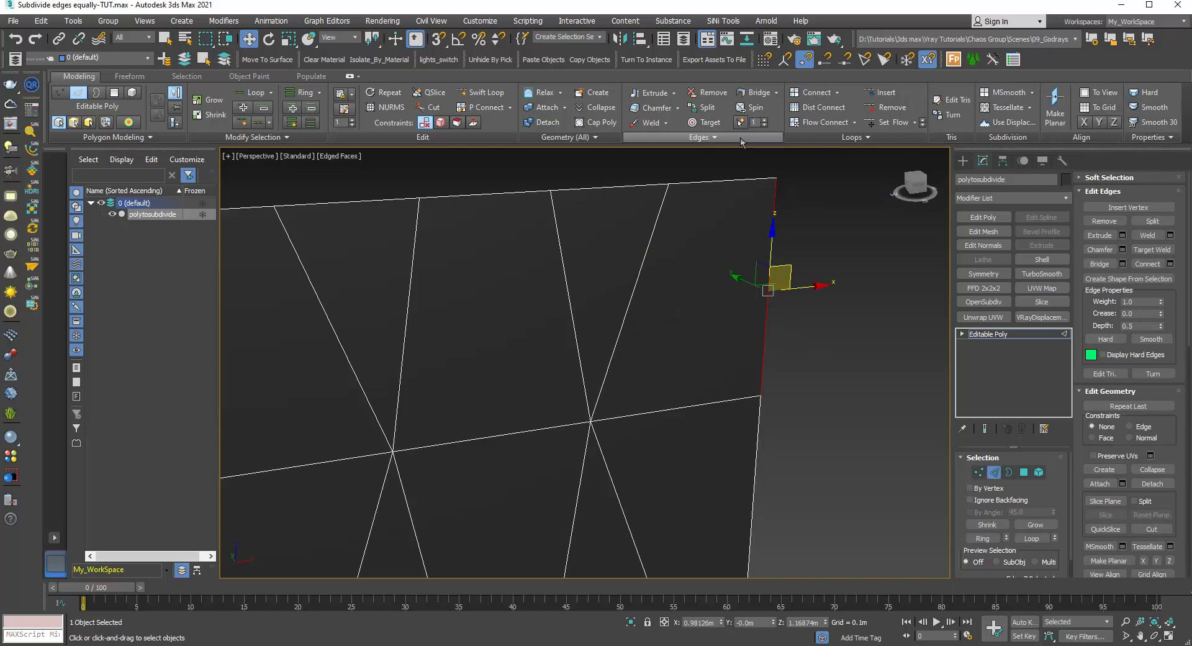
click(741, 122)
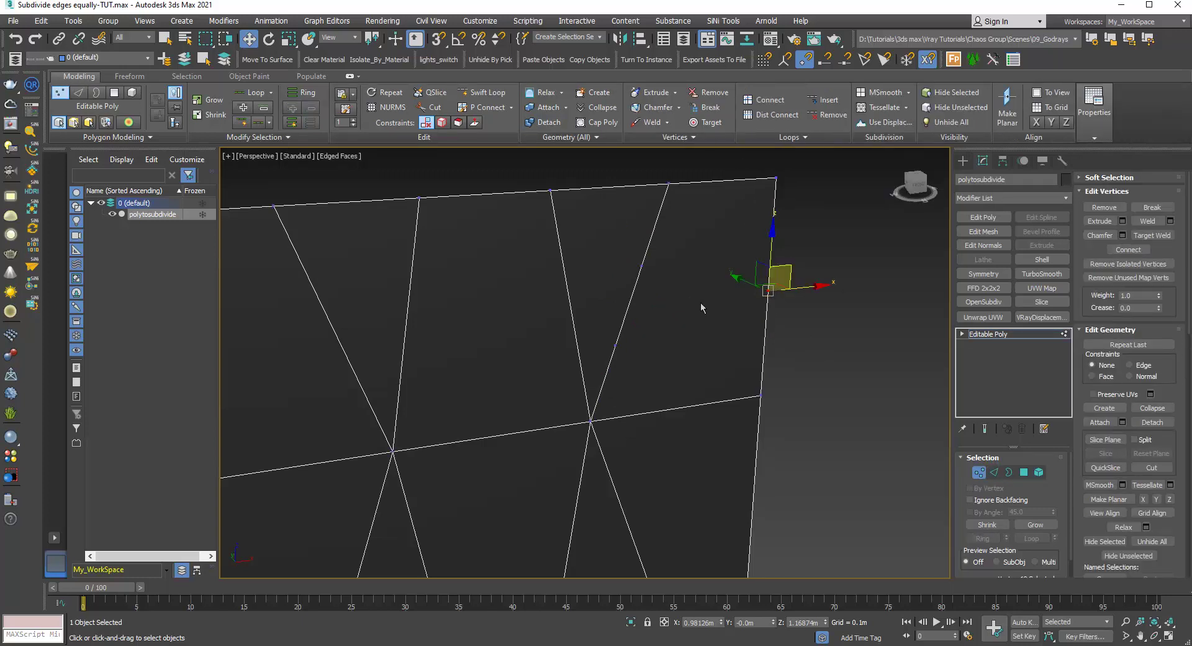
Connect both inserted vertices of the upper-right diagonal edge to the single inserted vertex on the right border
click(641, 267)
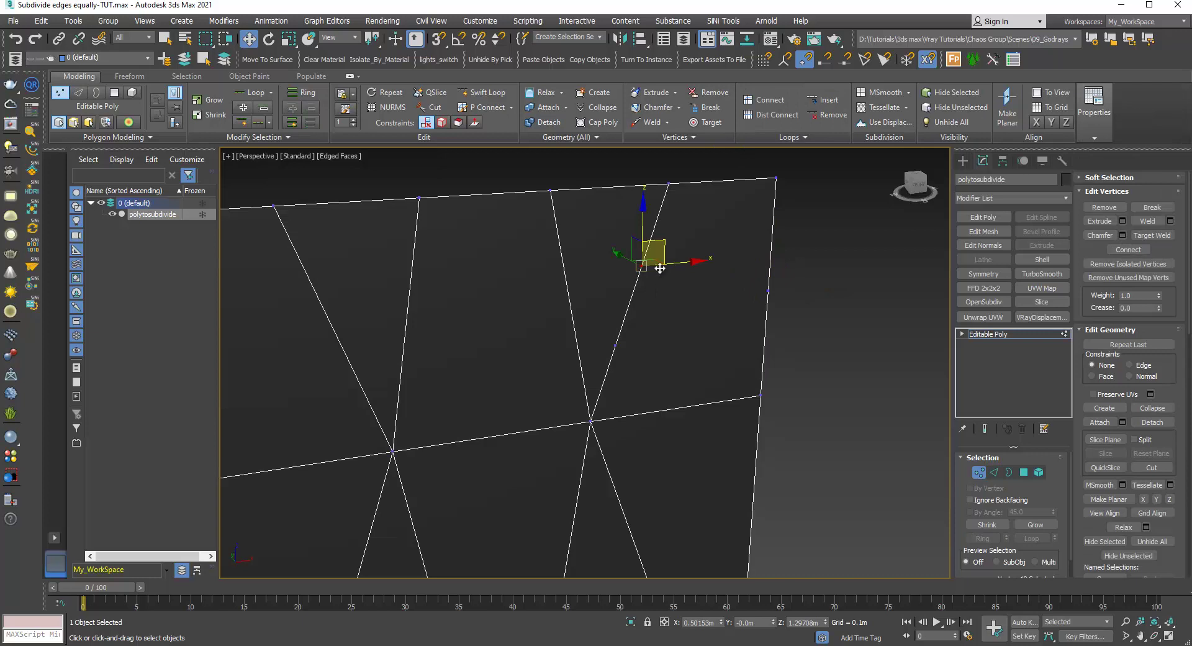
ctrl+click(768, 291)
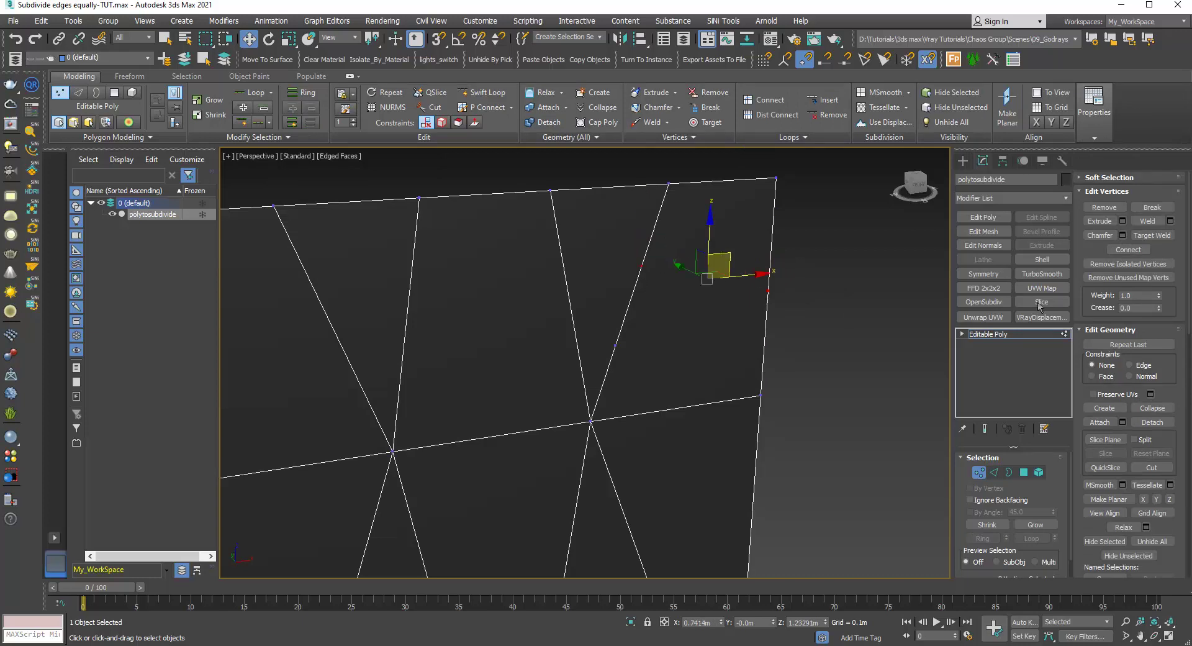
click(1148, 255)
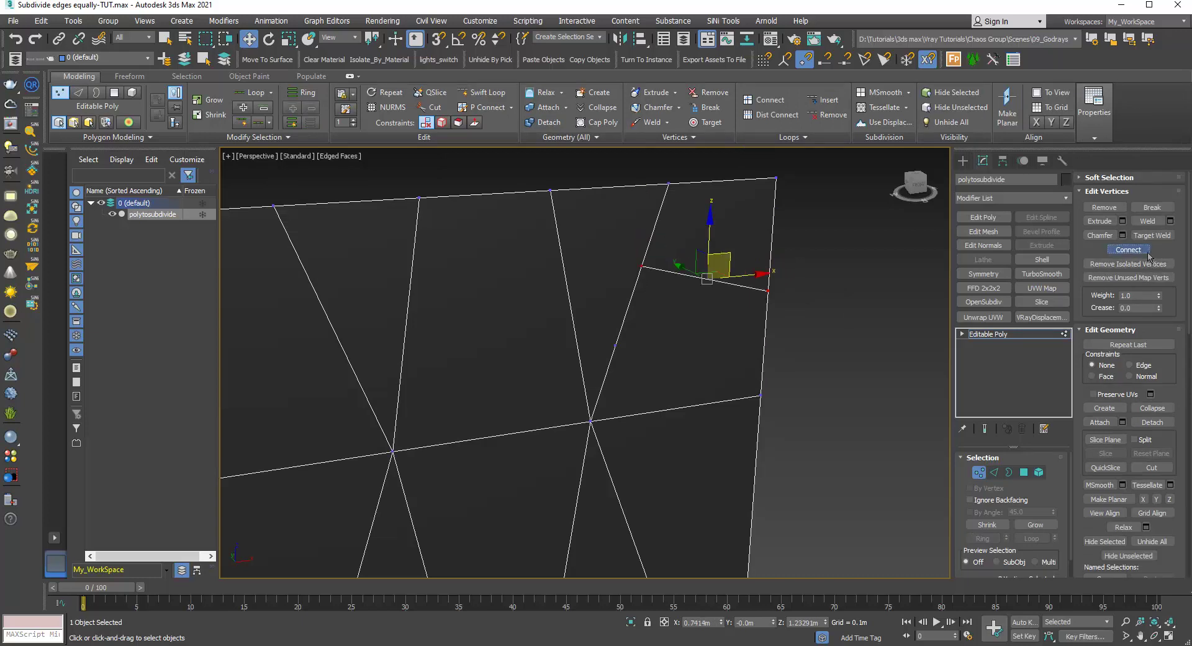
click(614, 345)
ctrl+click(768, 292)
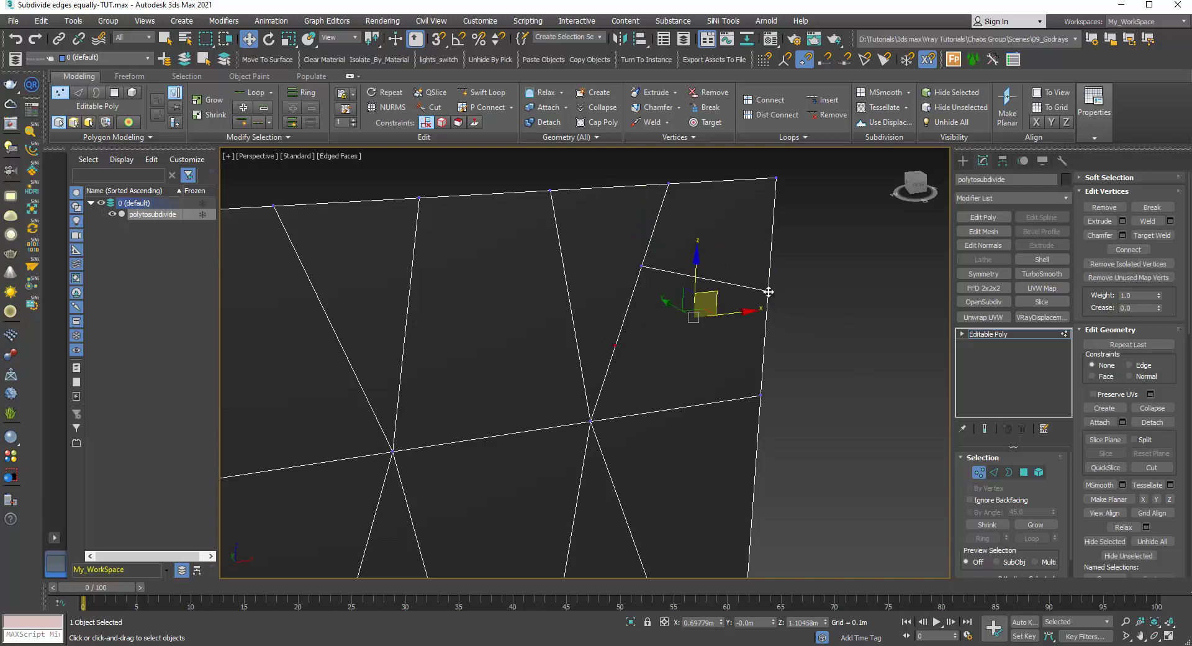
click(1147, 250)
scroll(724, 272, down, 4)
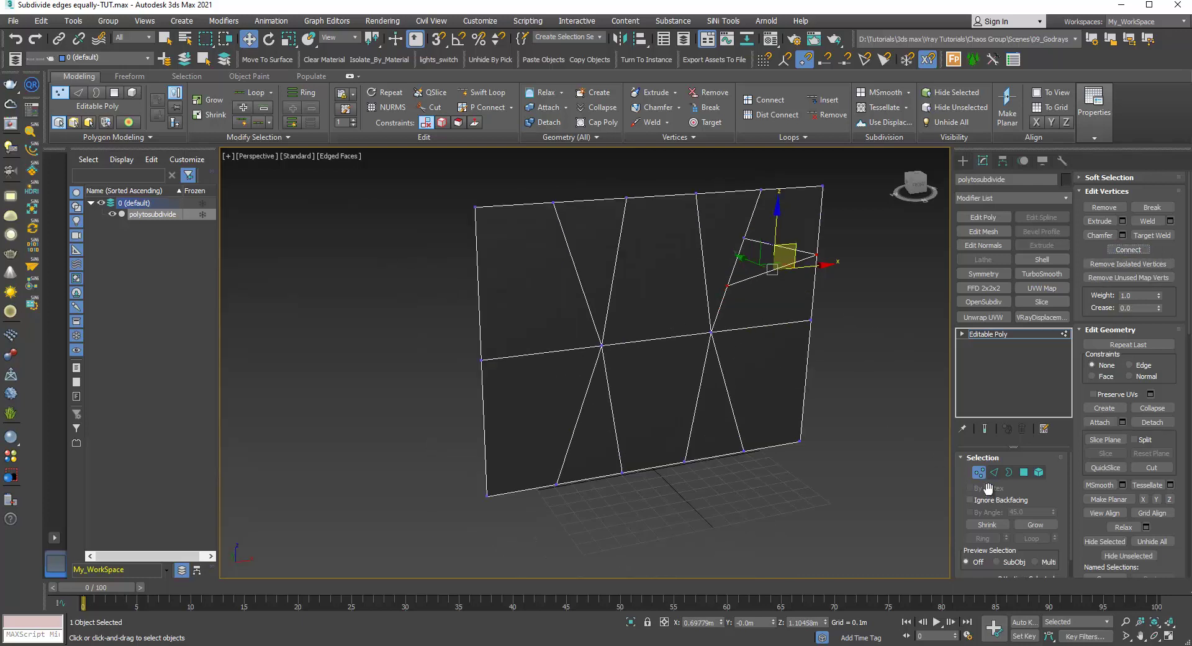
Insert three evenly spaced vertices on the outermost diagonal edge in the plane's lower left part
click(980, 473)
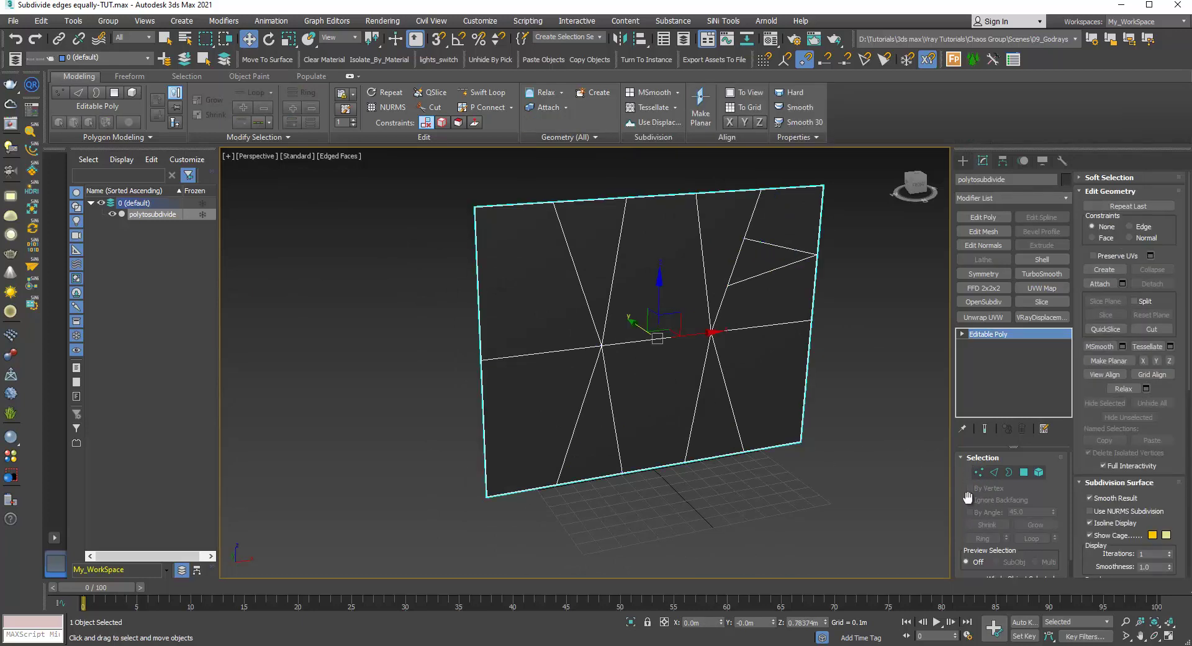
click(994, 472)
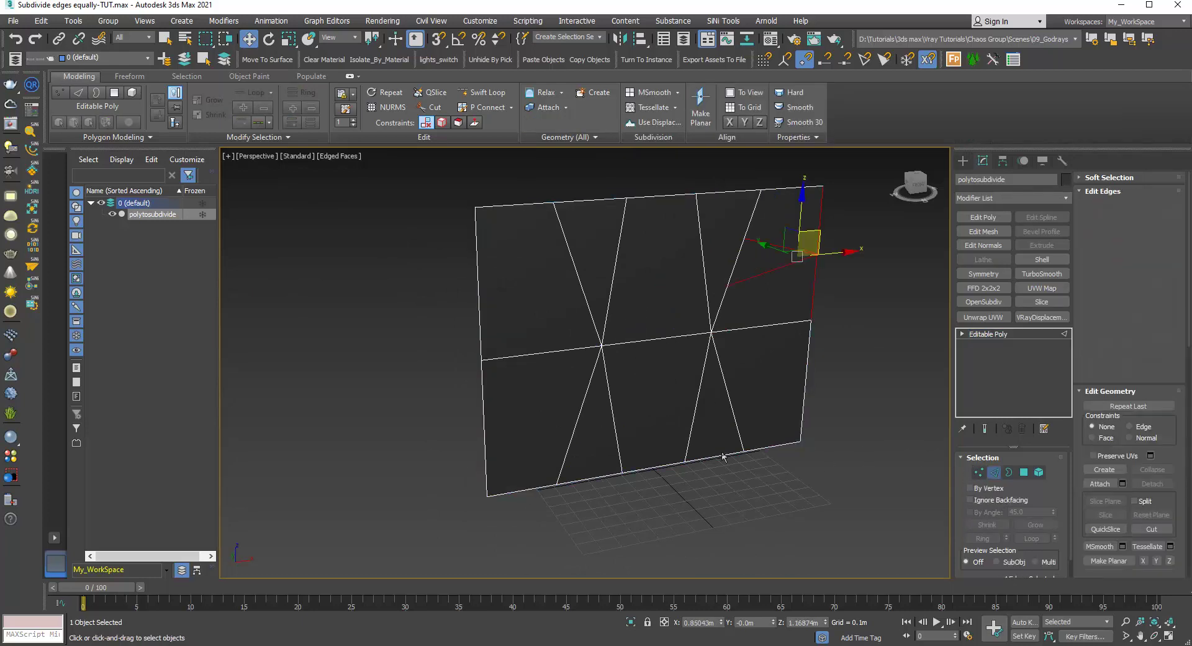
click(584, 408)
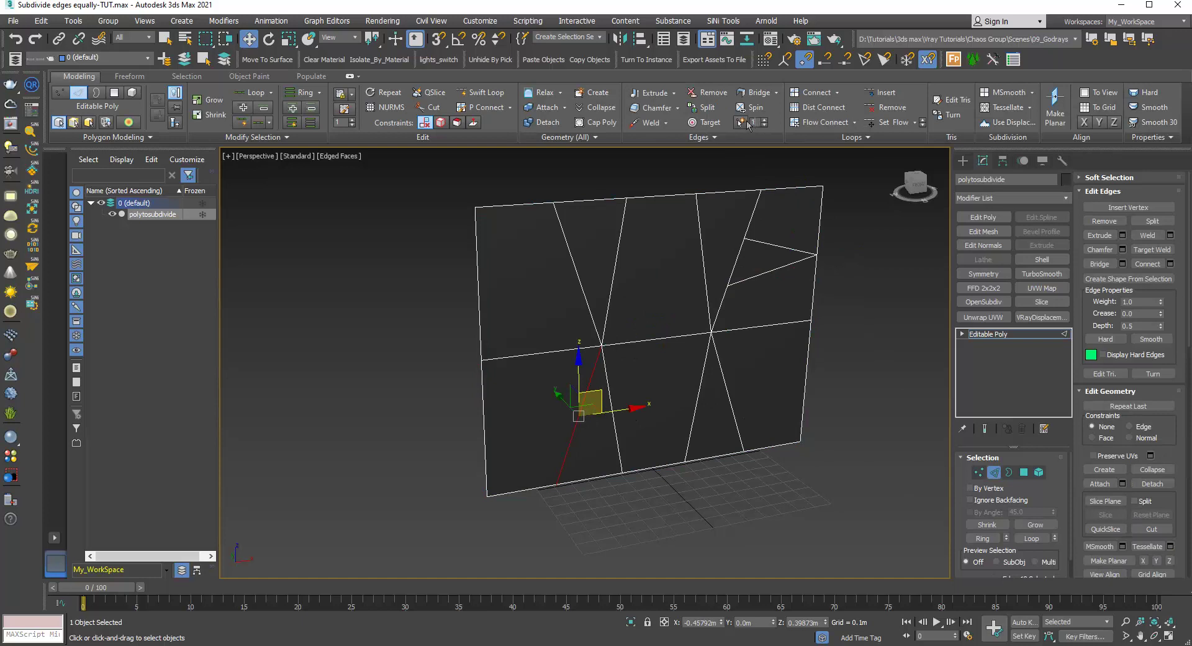
click(744, 123)
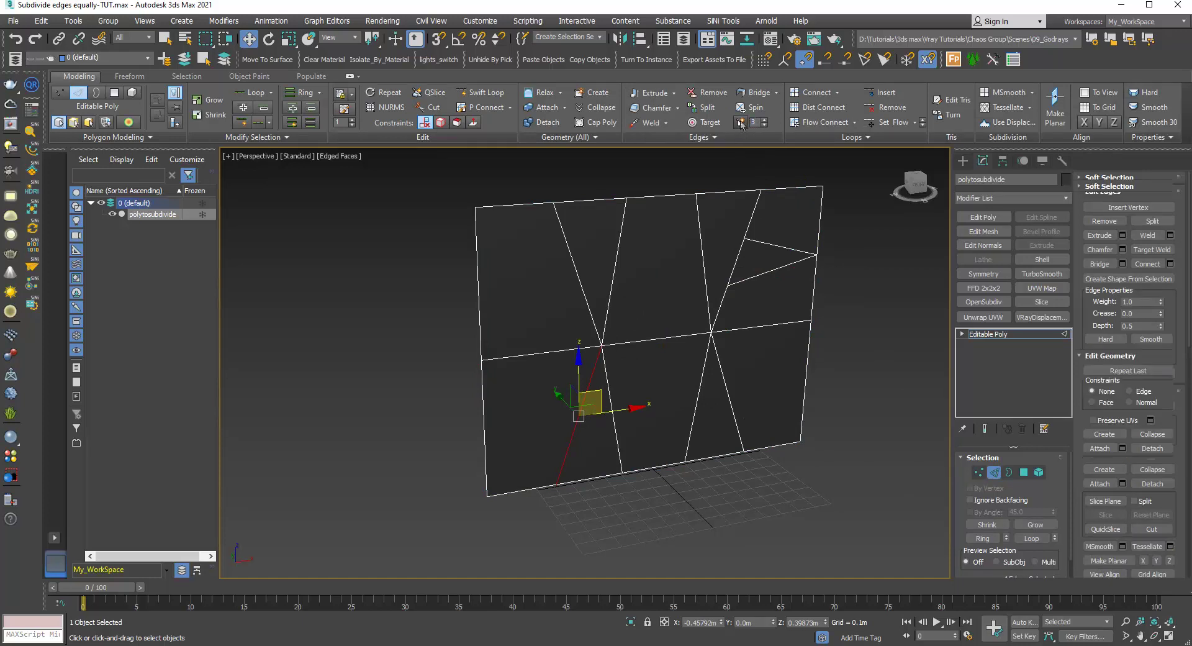
Insert two evenly spaced vertices on the lower segment of the plane's left border edge
click(994, 472)
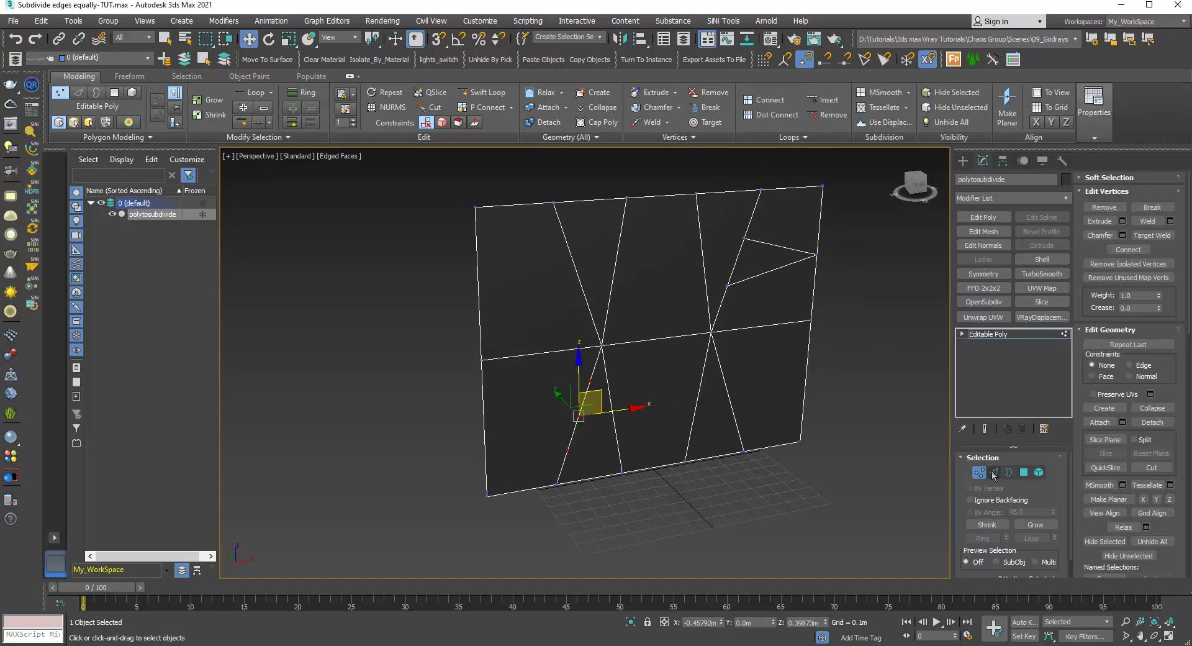
click(484, 425)
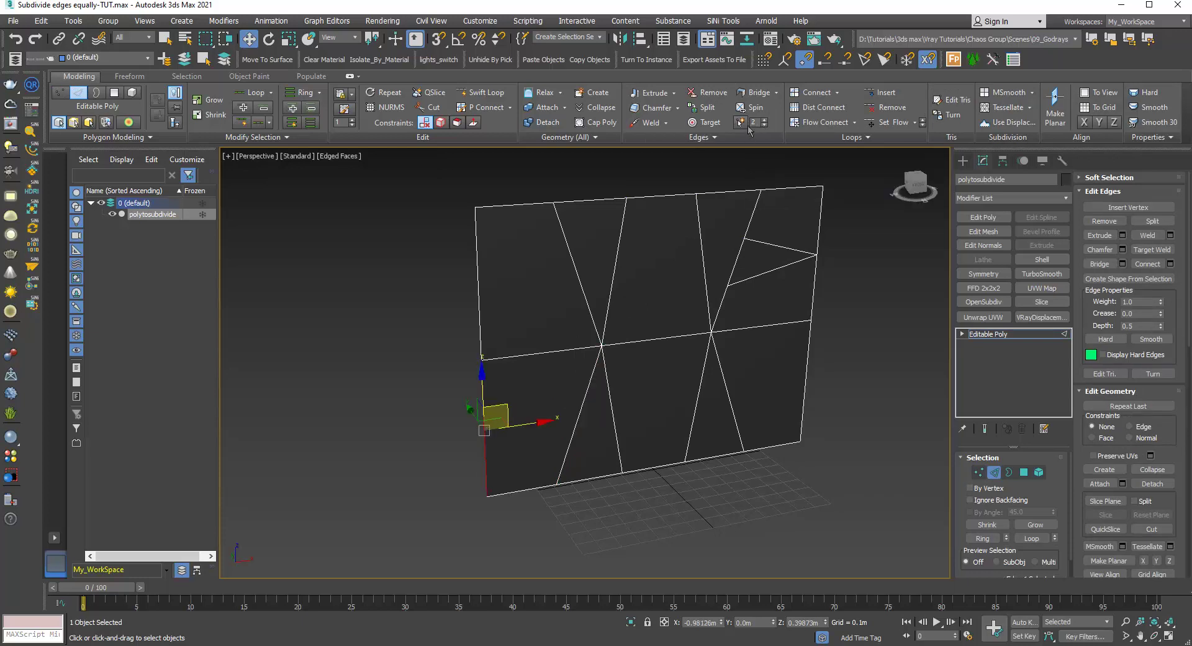
click(741, 123)
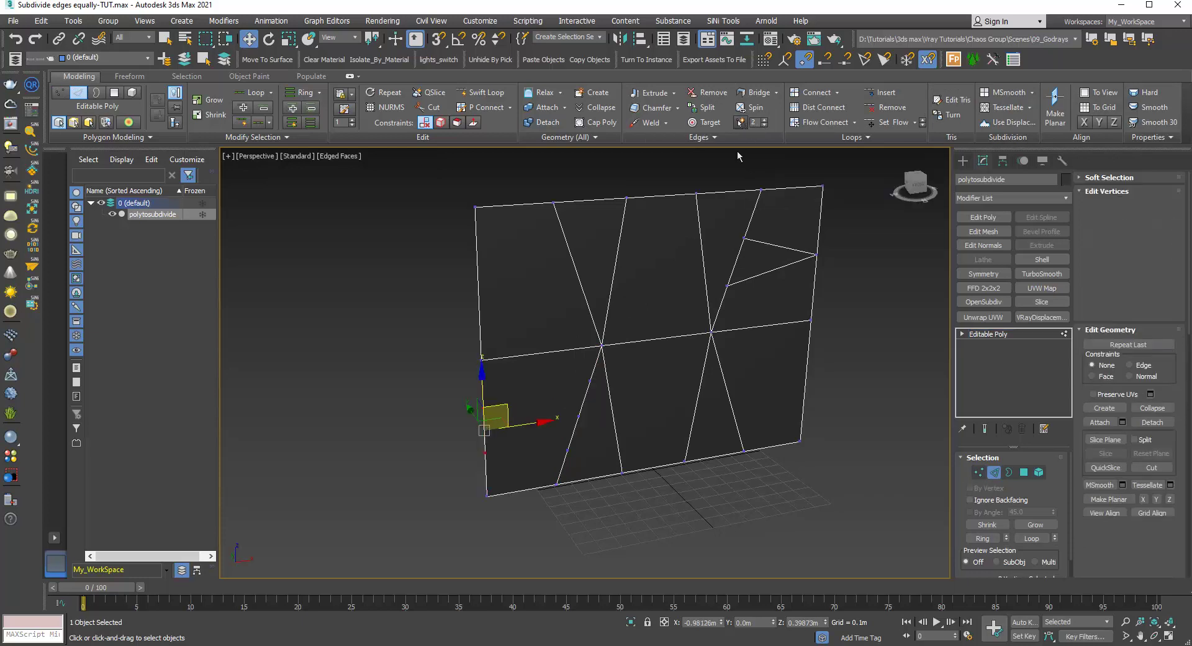
Connect the top two inserted vertices of the lower-left diagonal edge to the corresponding two inserted vertices on the left border
click(557, 378)
click(589, 380)
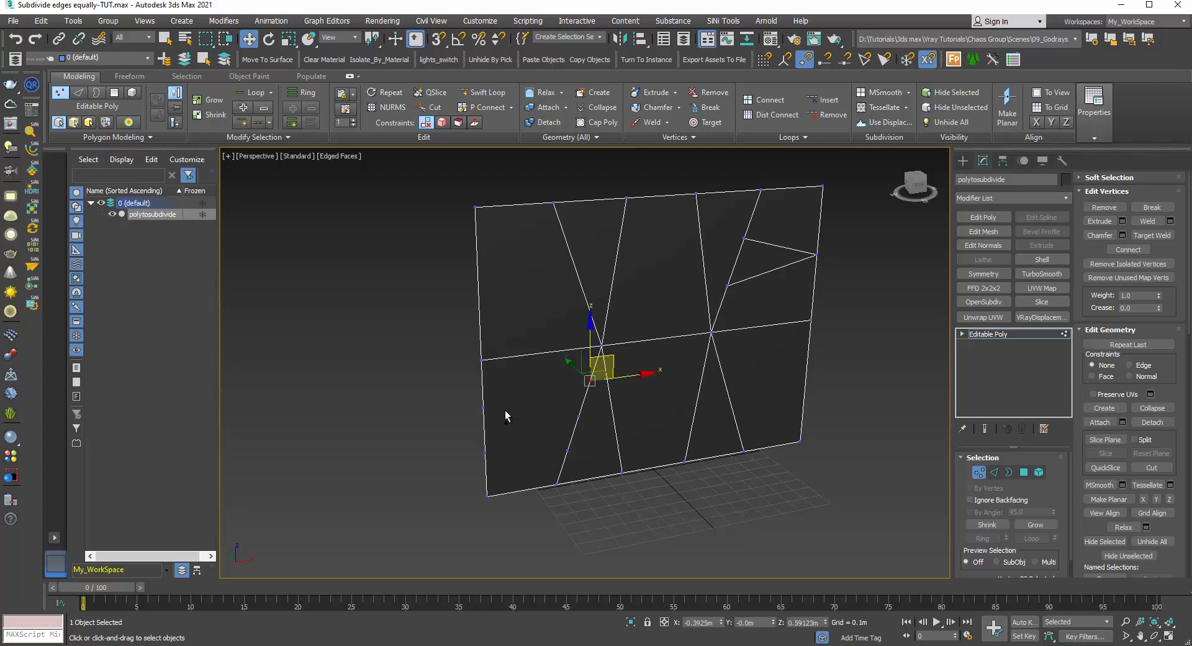
ctrl+click(484, 407)
click(1128, 249)
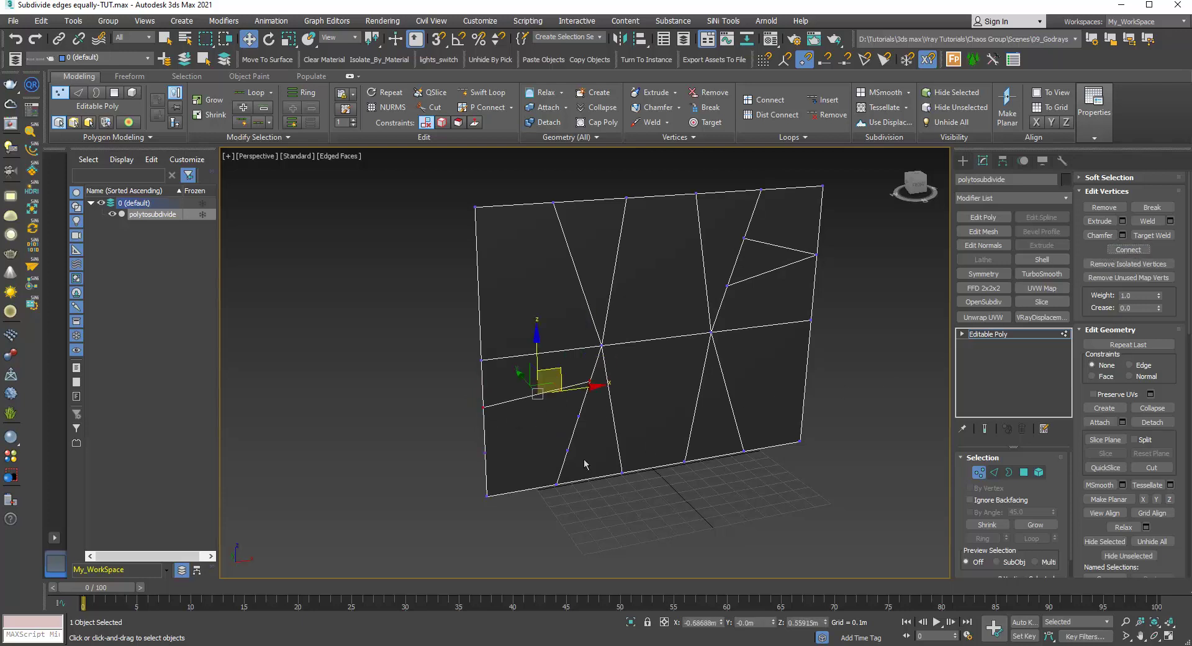
click(577, 416)
ctrl+click(487, 454)
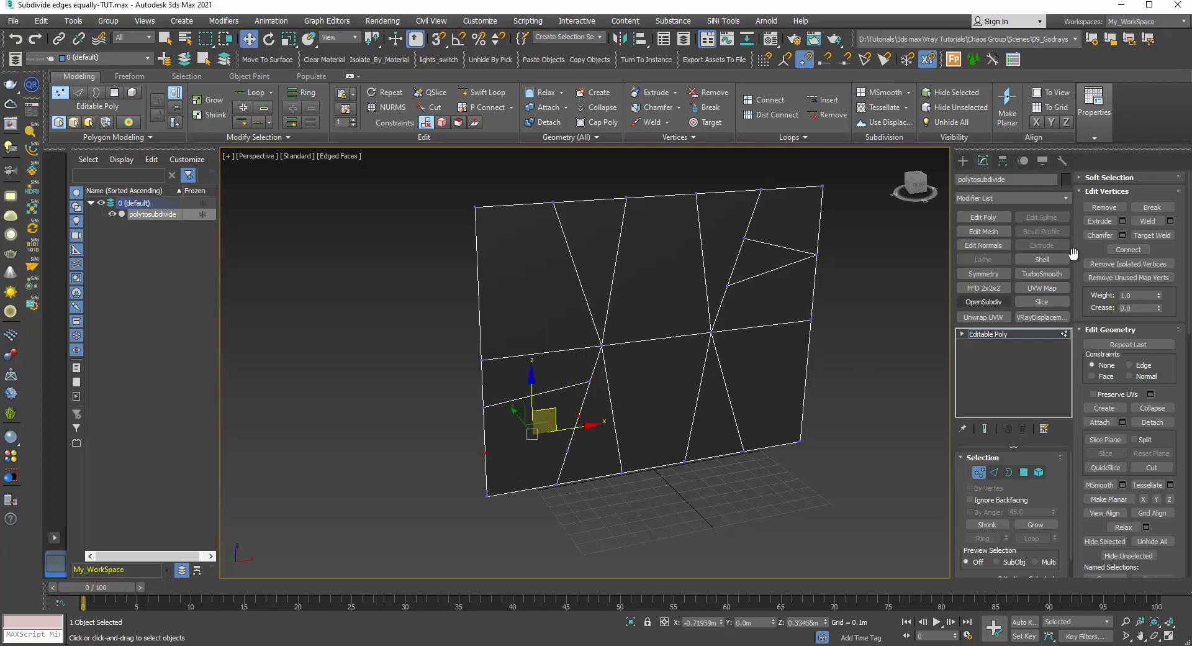
click(1128, 249)
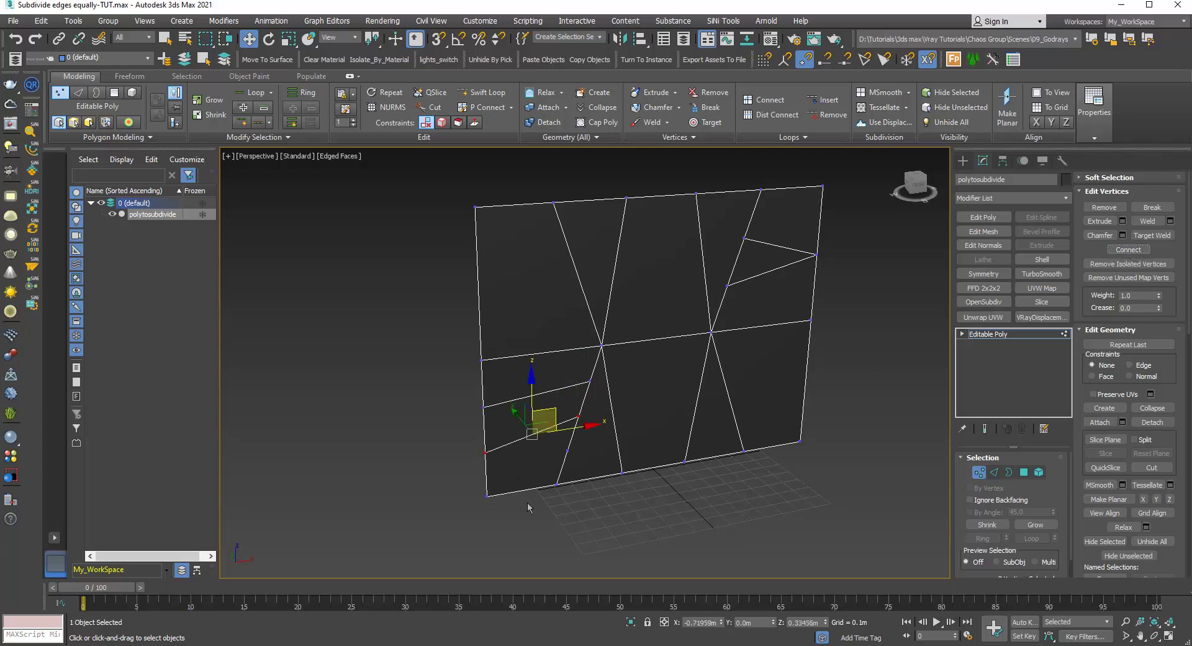
Connect the lowest inserted vertex of the lower-left diagonal edge to the lower inserted vertex on the left border
scroll(522, 503, up, 3)
click(601, 422)
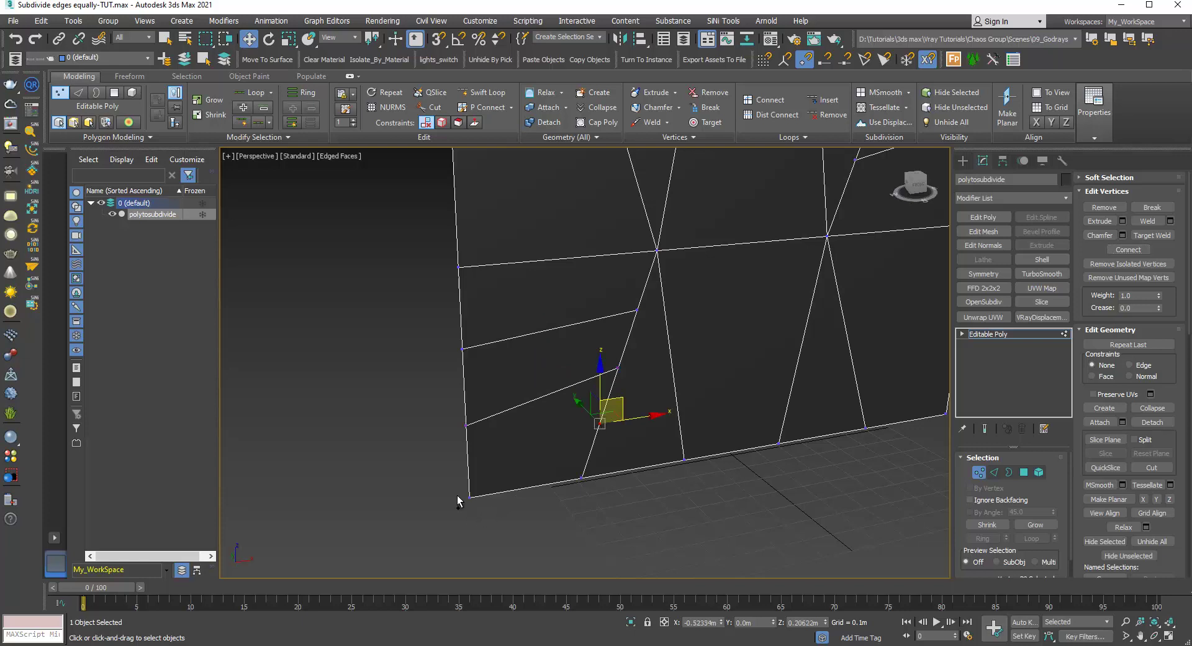
ctrl+click(466, 428)
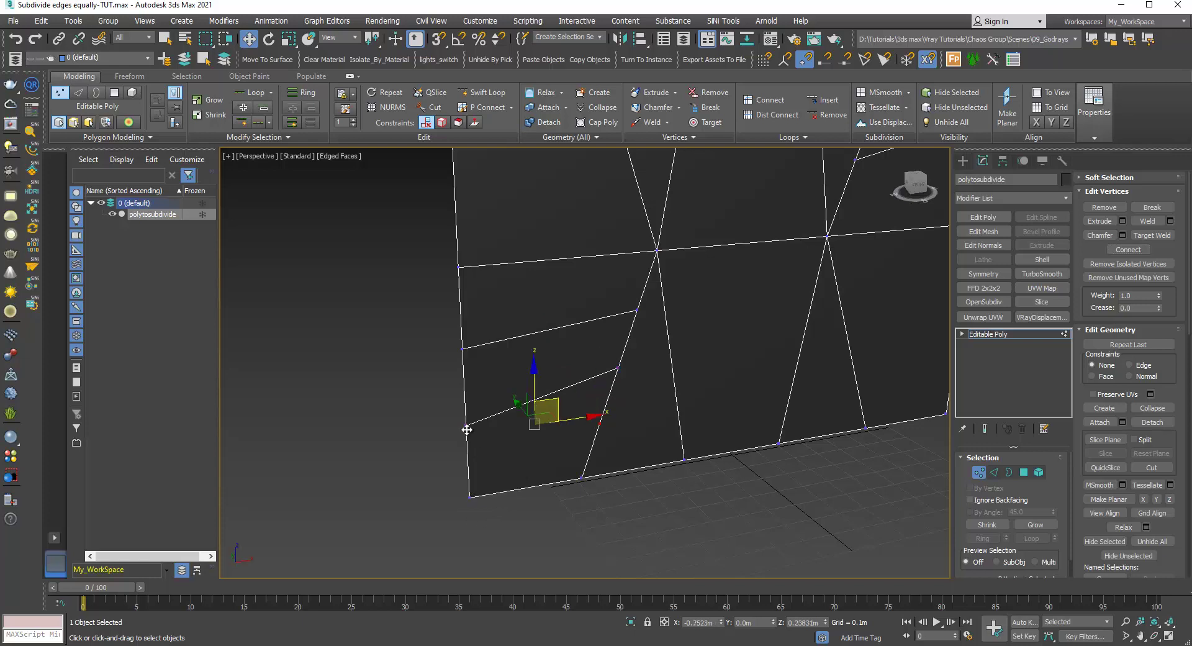
click(1129, 249)
scroll(525, 464, down, 3)
scroll(585, 421, up, 1)
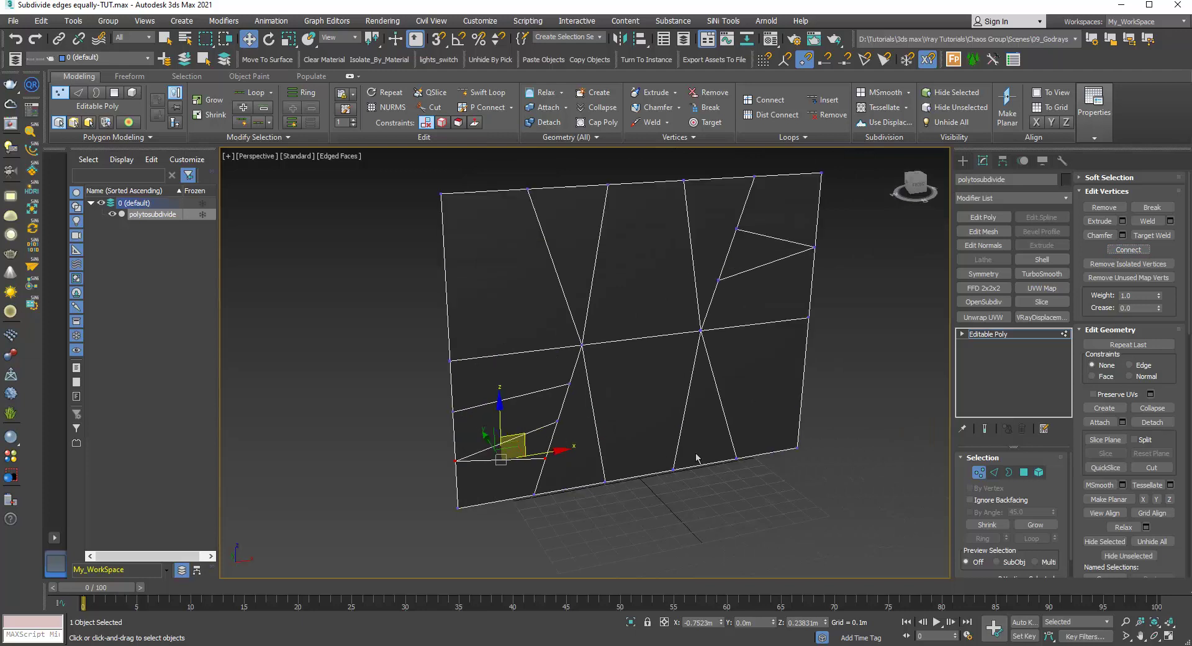
Extrude the upper-centre polygon, the lower-centre triangle and two alternating lower-left polygons inward in successive passes of -0.01996 m and -0.09899 m
click(1024, 472)
click(652, 292)
ctrl+click(725, 418)
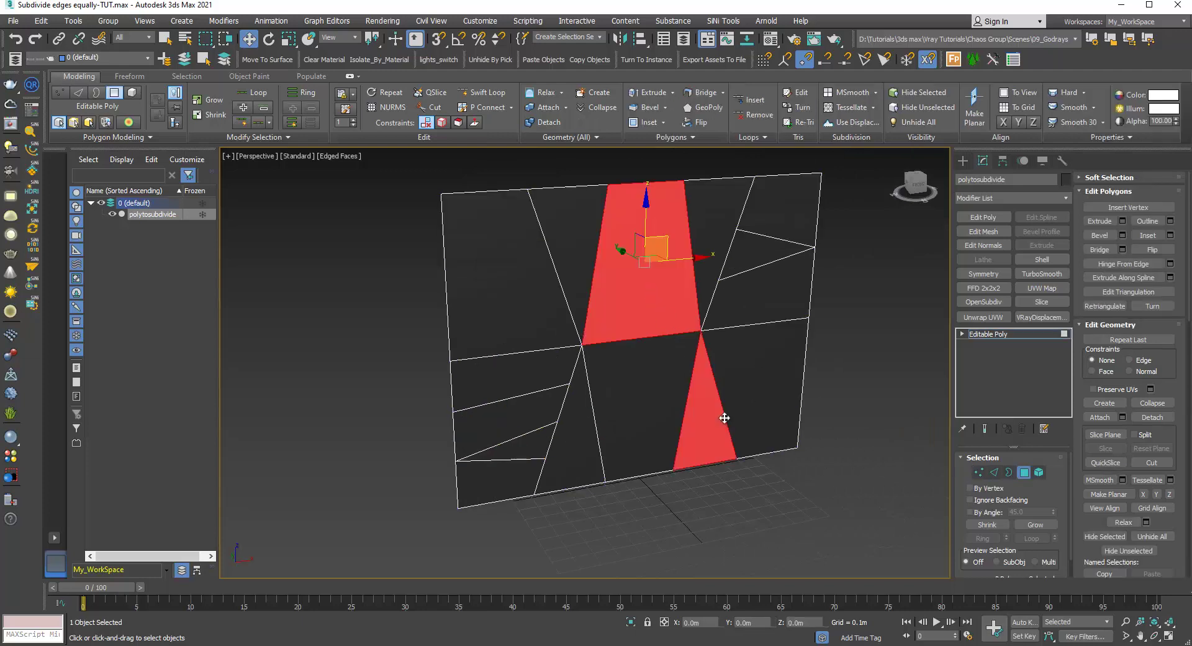
ctrl+click(535, 452)
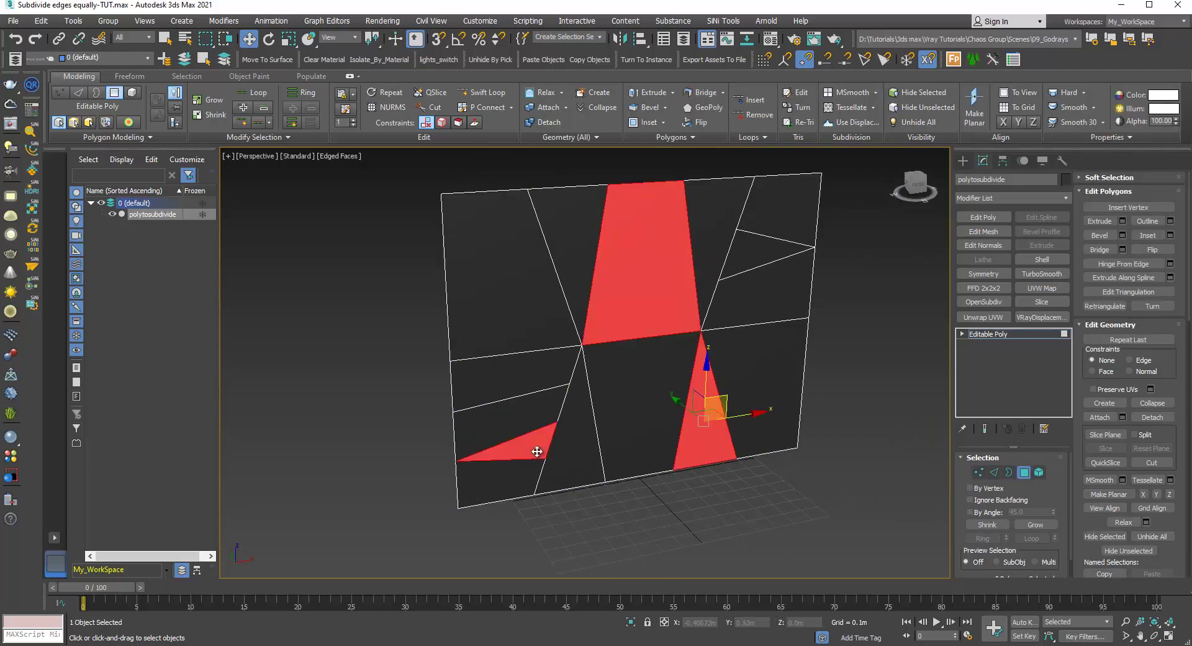
ctrl+click(489, 384)
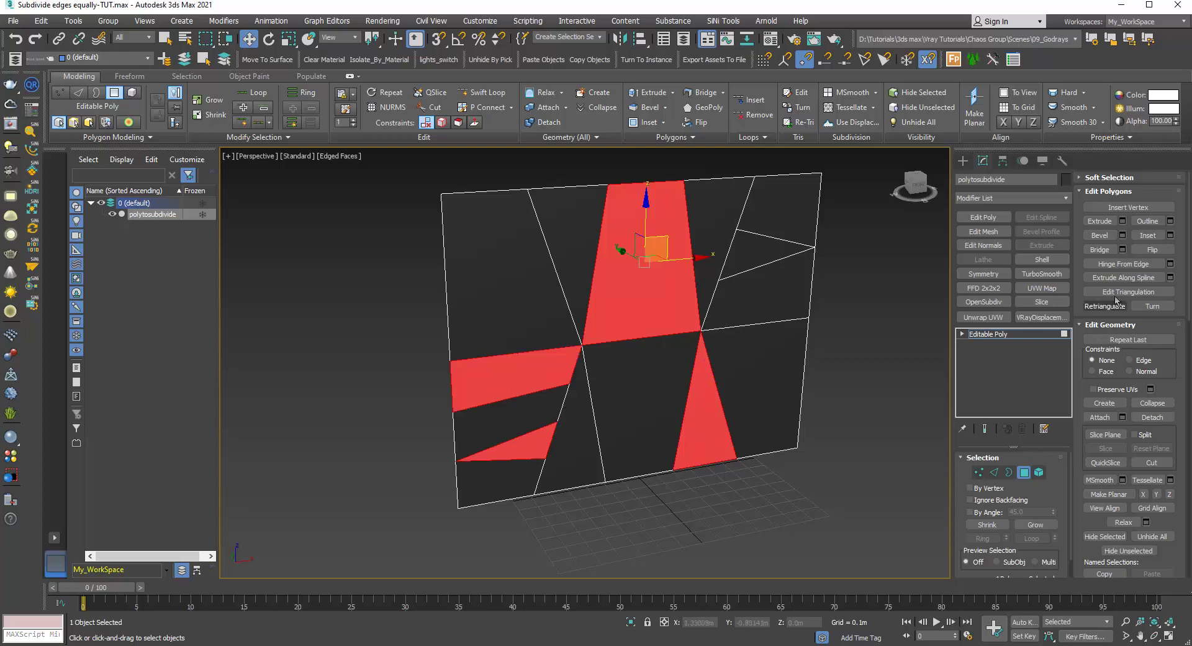
click(1123, 221)
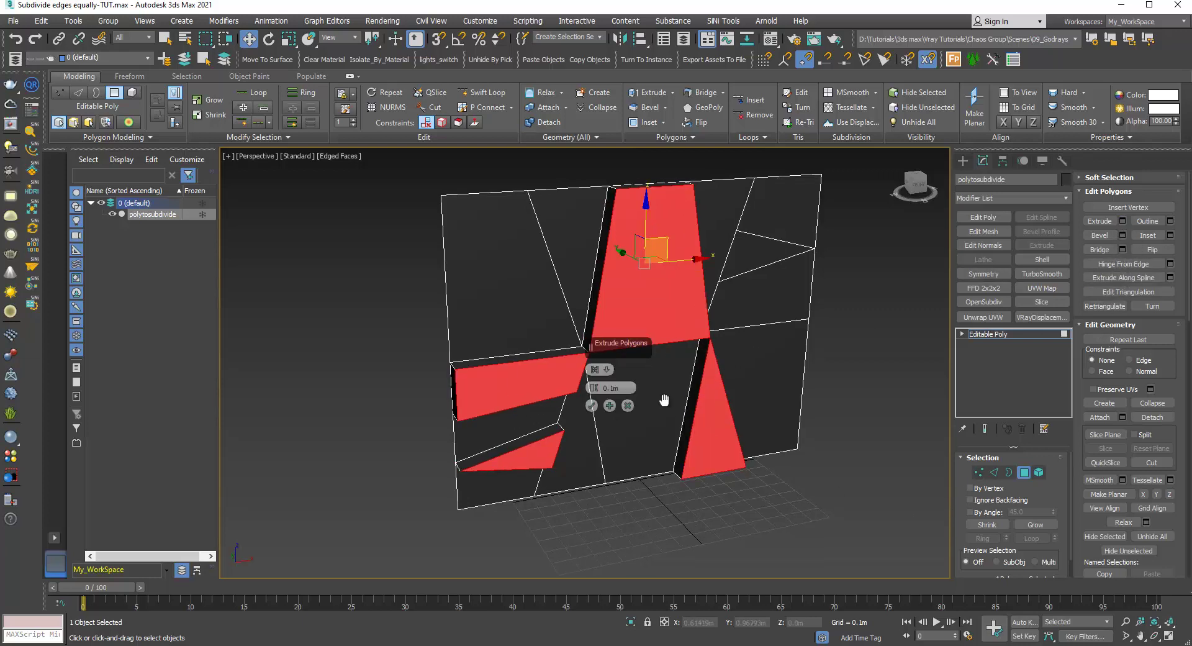
alt+middle_drag(663, 400, 687, 412)
scroll(621, 401, up, 5)
drag(595, 397, 596, 441)
click(609, 406)
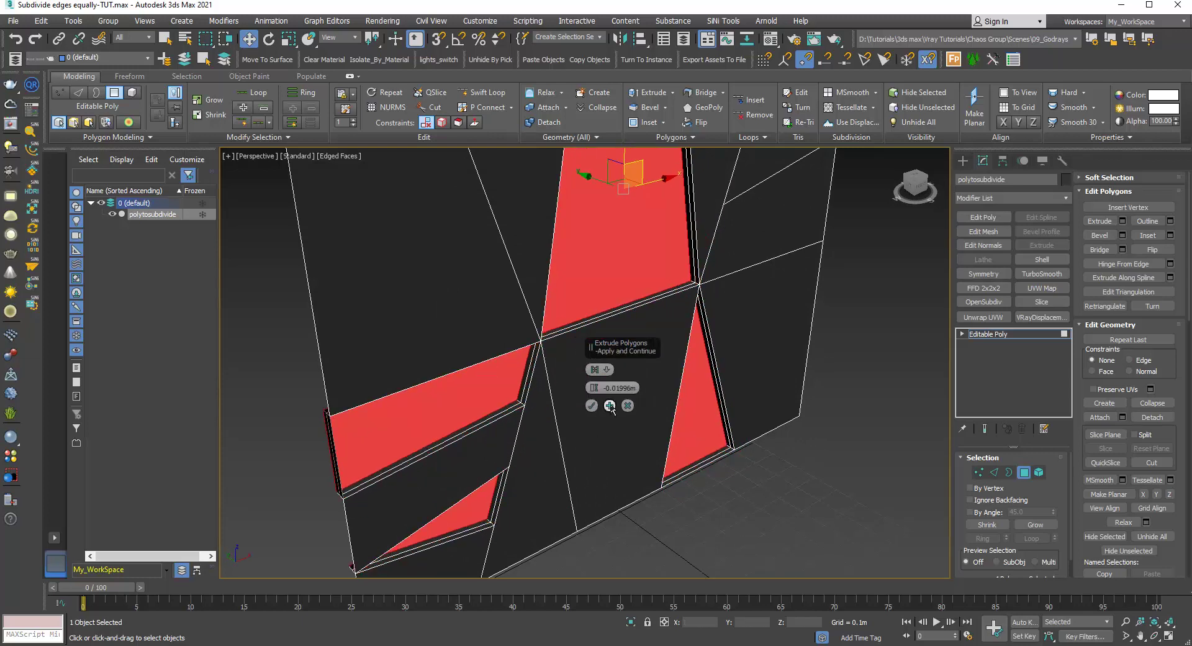
drag(595, 388, 597, 428)
click(609, 406)
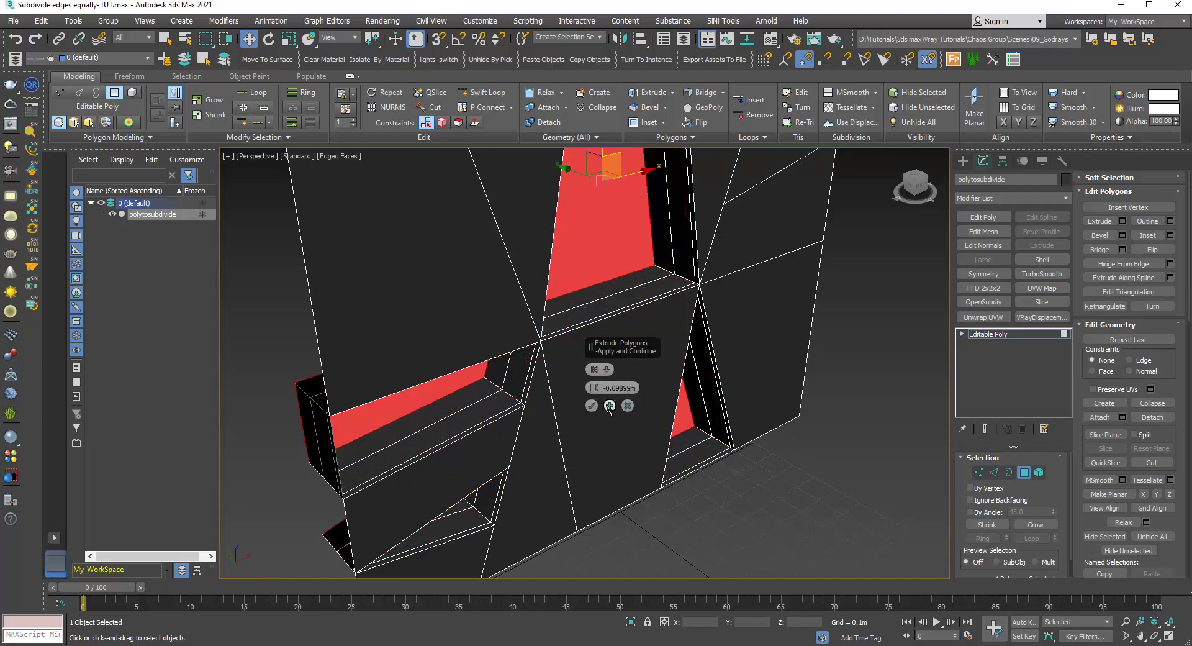
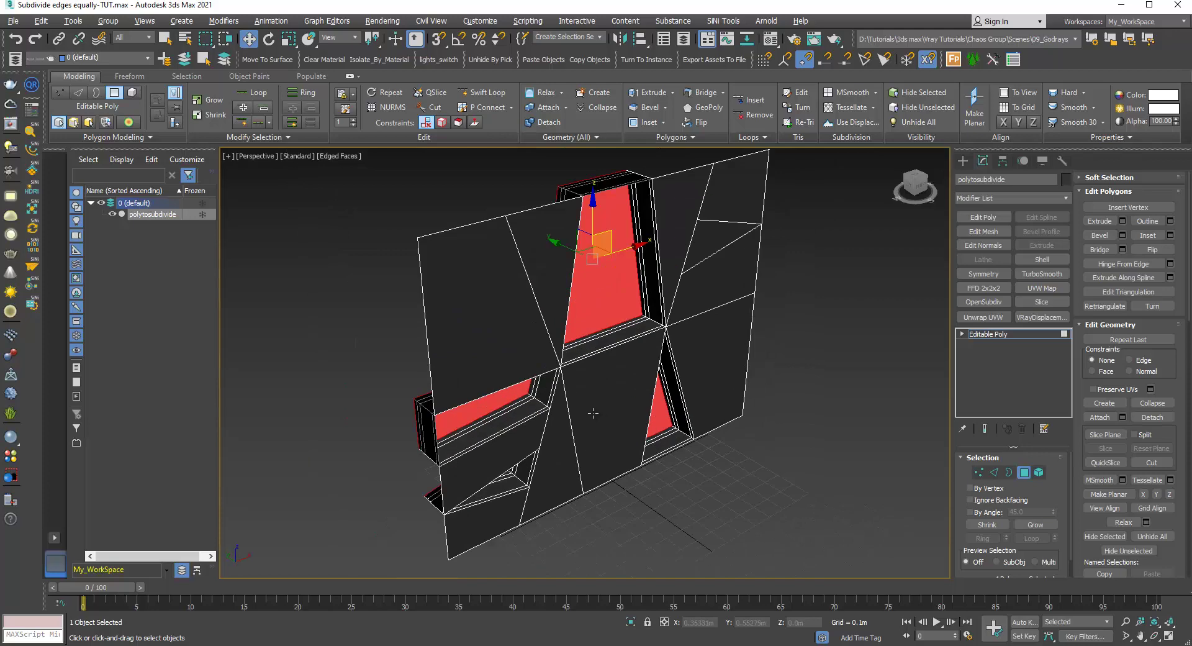
Extrude the small right triangle, the lower-centre polygon and the upper-left polygon outward in successive passes, starting with 0.02662 m, and leave polygon editing
scroll(646, 345, up, 5)
scroll(644, 357, down, 4)
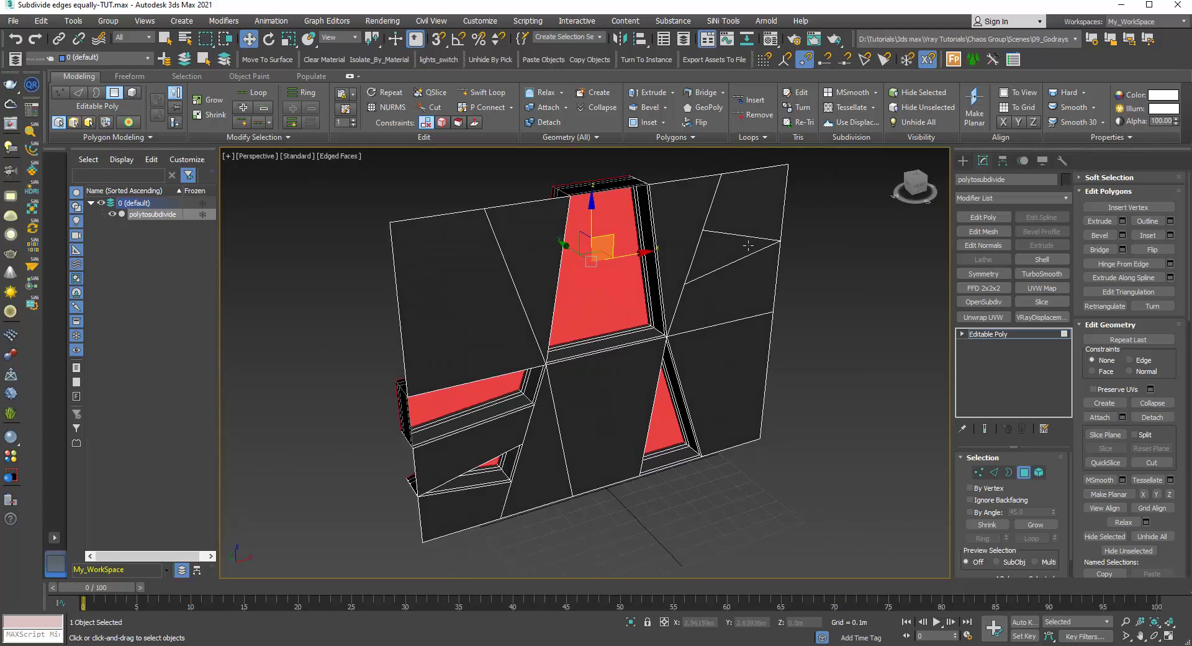
click(748, 246)
ctrl+click(592, 418)
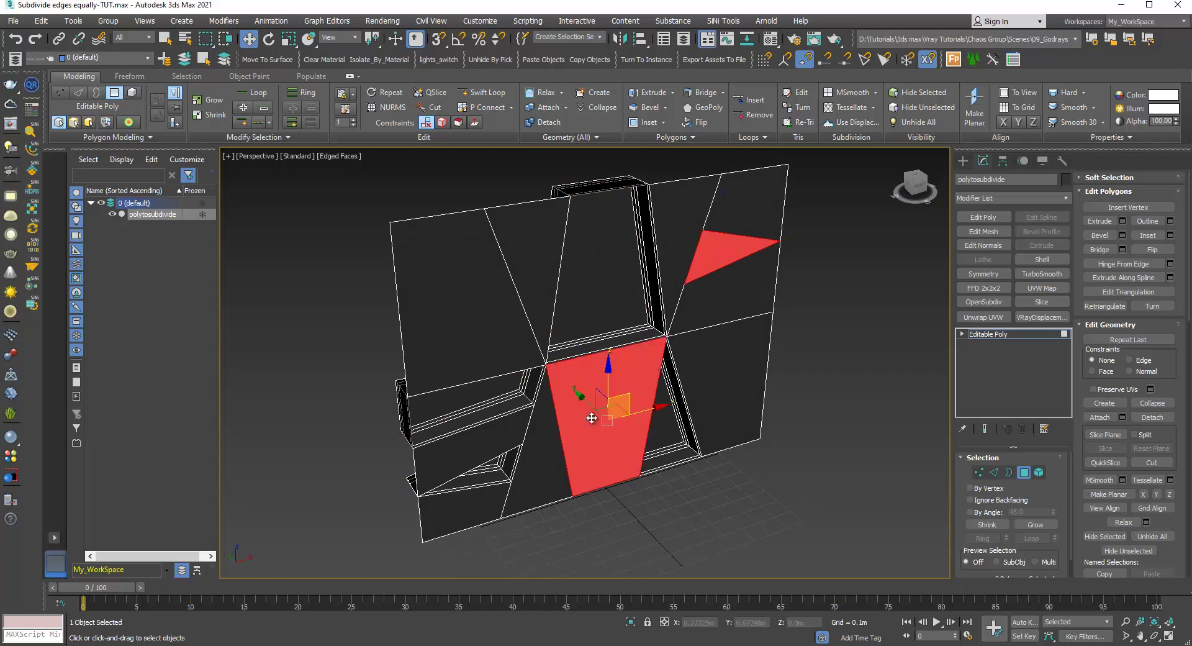
ctrl+click(640, 403)
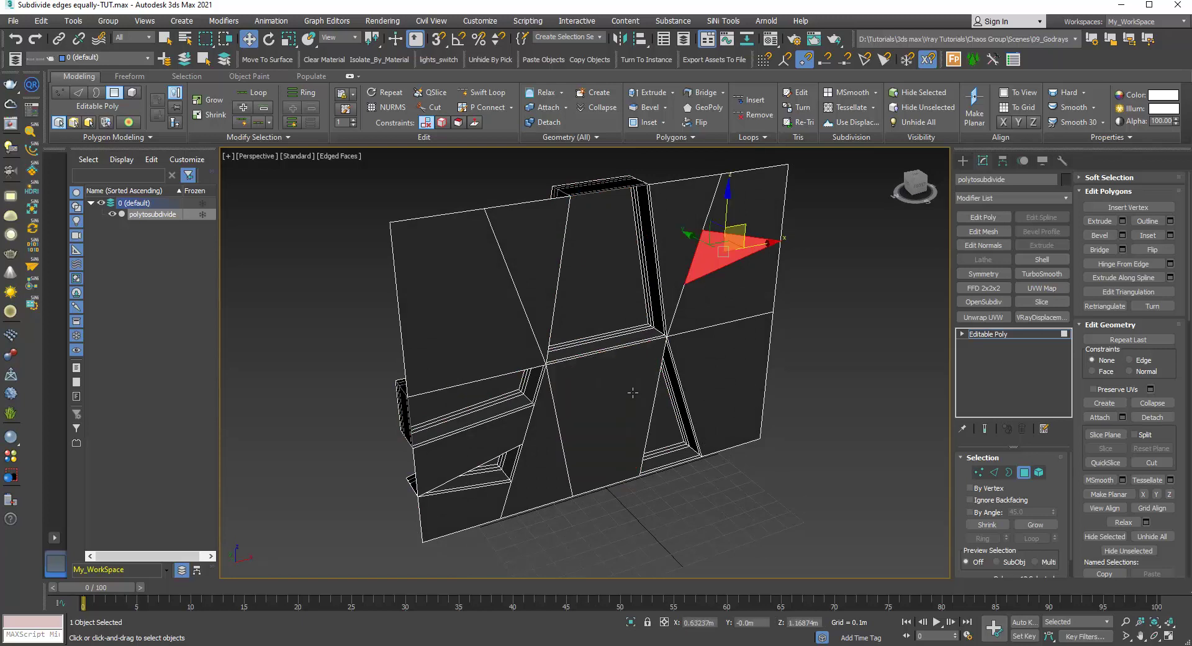
ctrl+click(525, 357)
ctrl+click(579, 423)
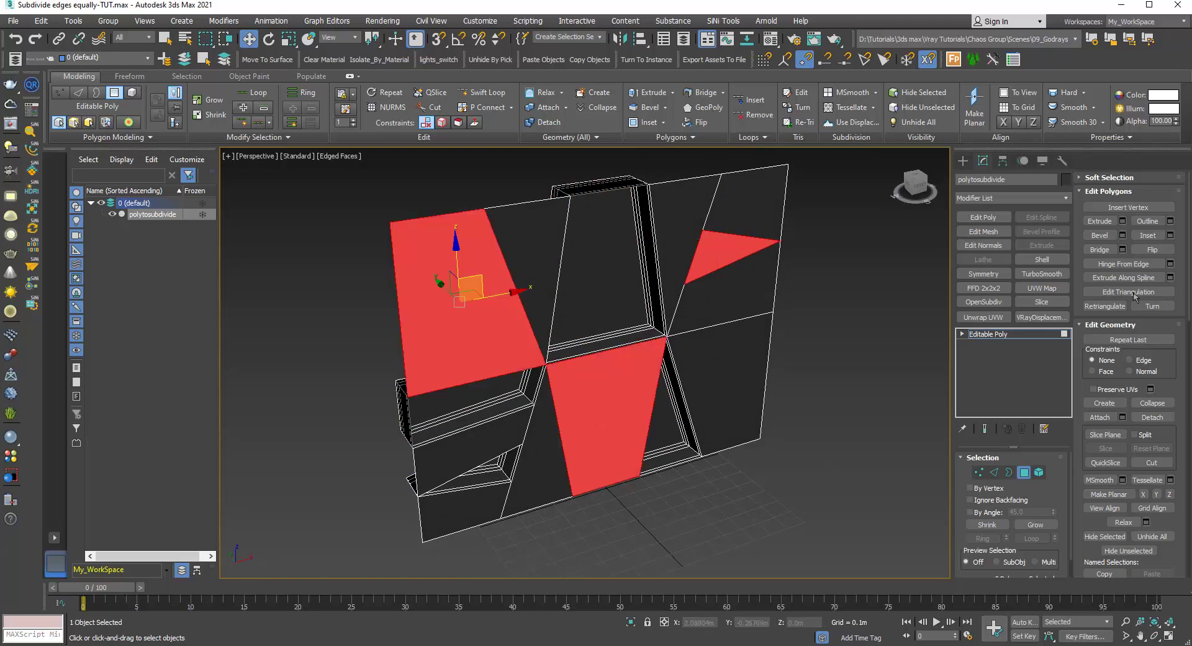
click(1122, 222)
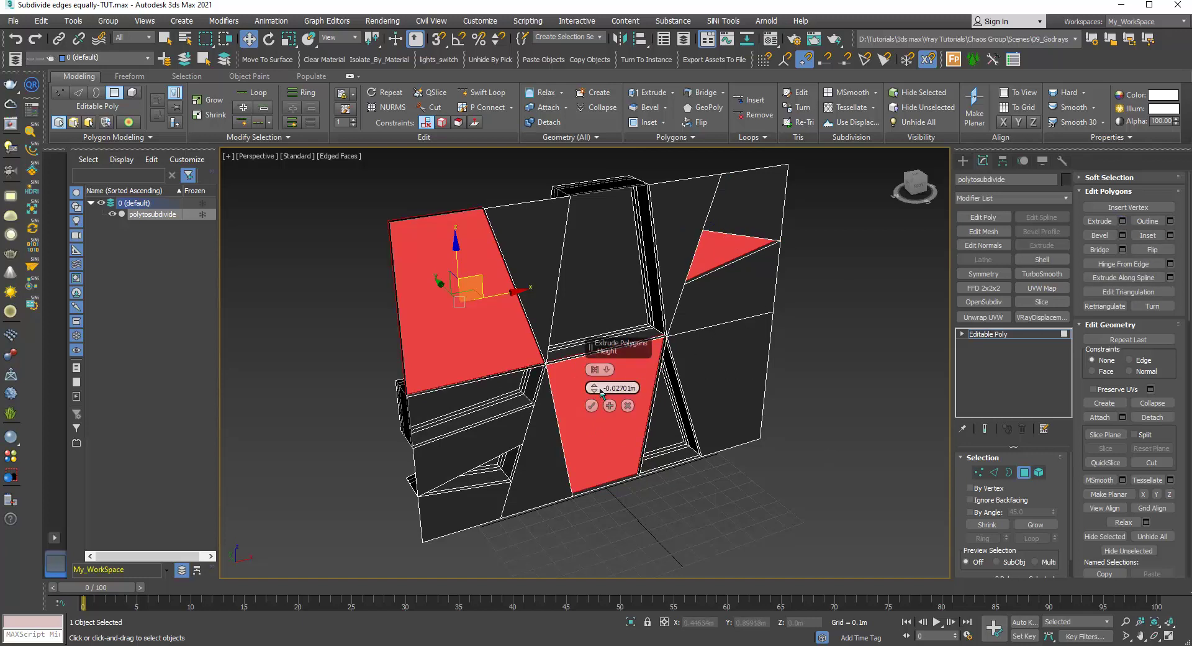
drag(593, 372, 594, 360)
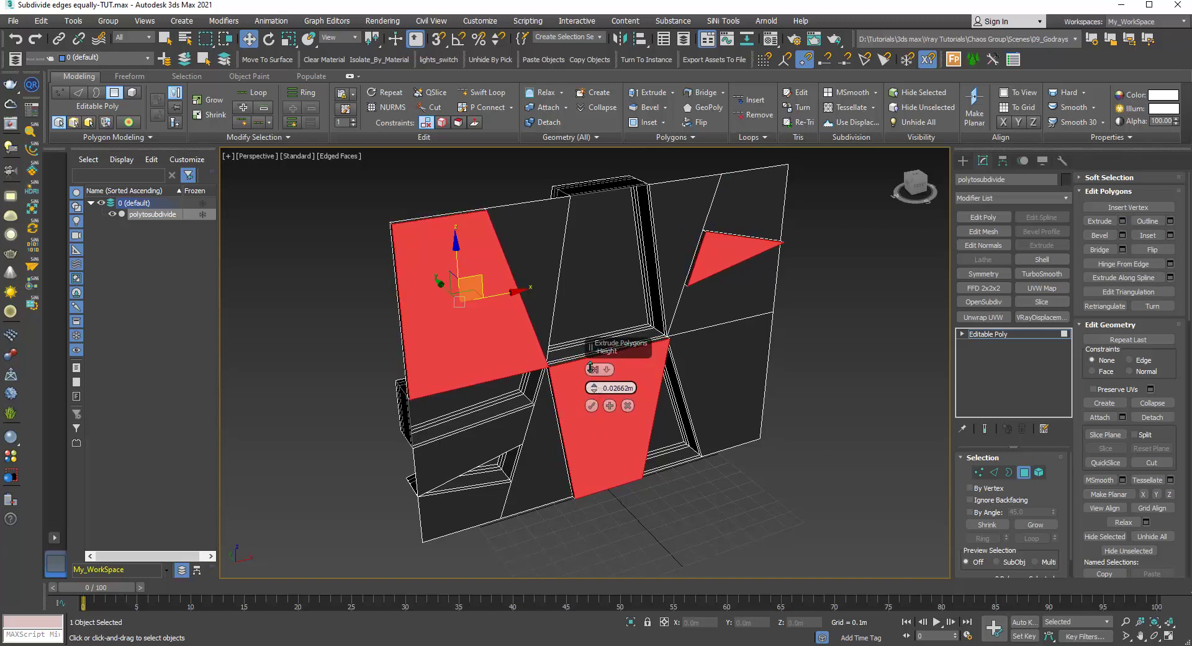
click(610, 406)
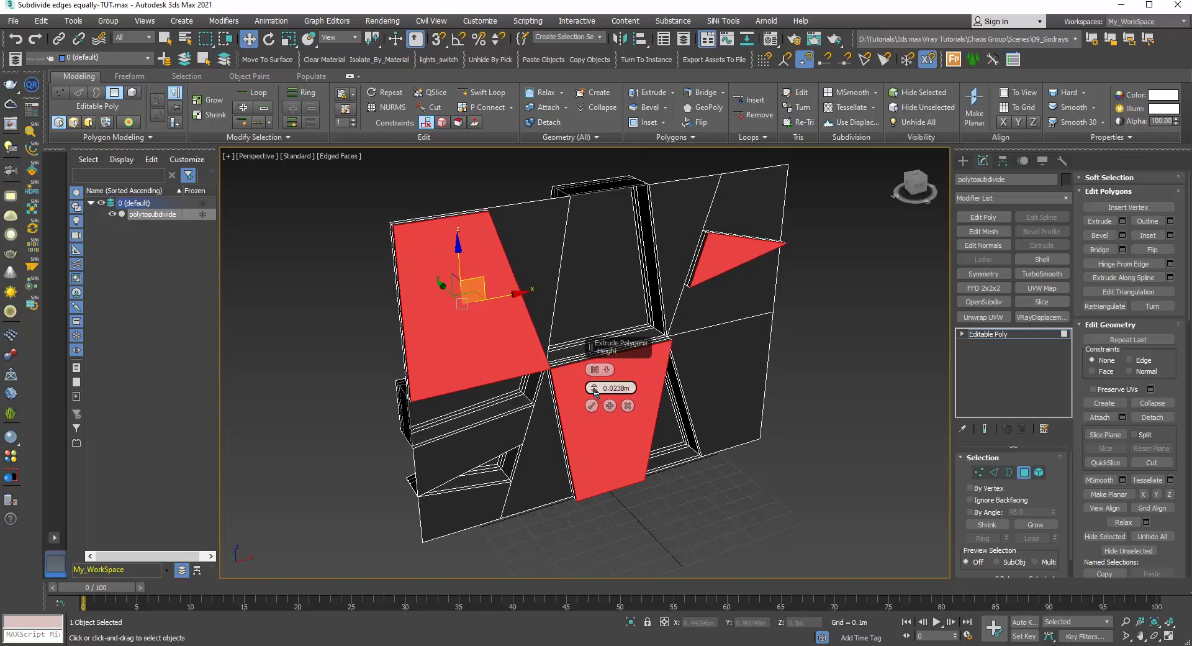
drag(595, 377, 593, 420)
click(592, 407)
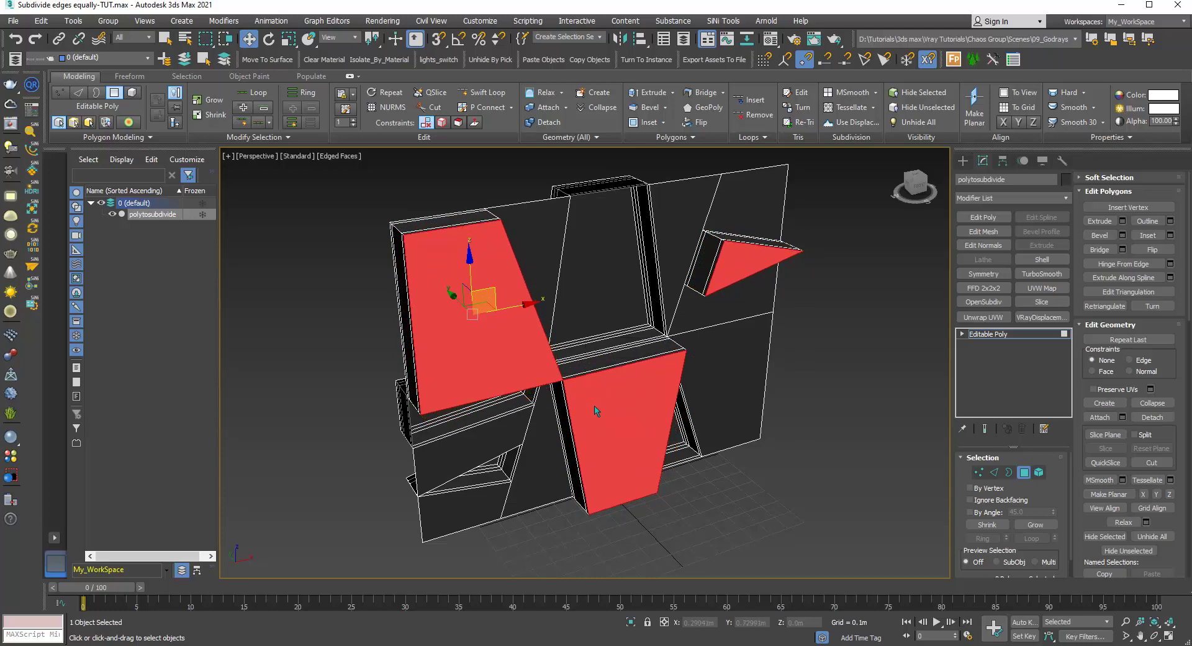
click(1025, 473)
Select the plane's open outer border, extend it outward by scaling out new edge loops as a surrounding frame, and leave border editing
scroll(645, 403, down, 1)
scroll(692, 328, up, 3)
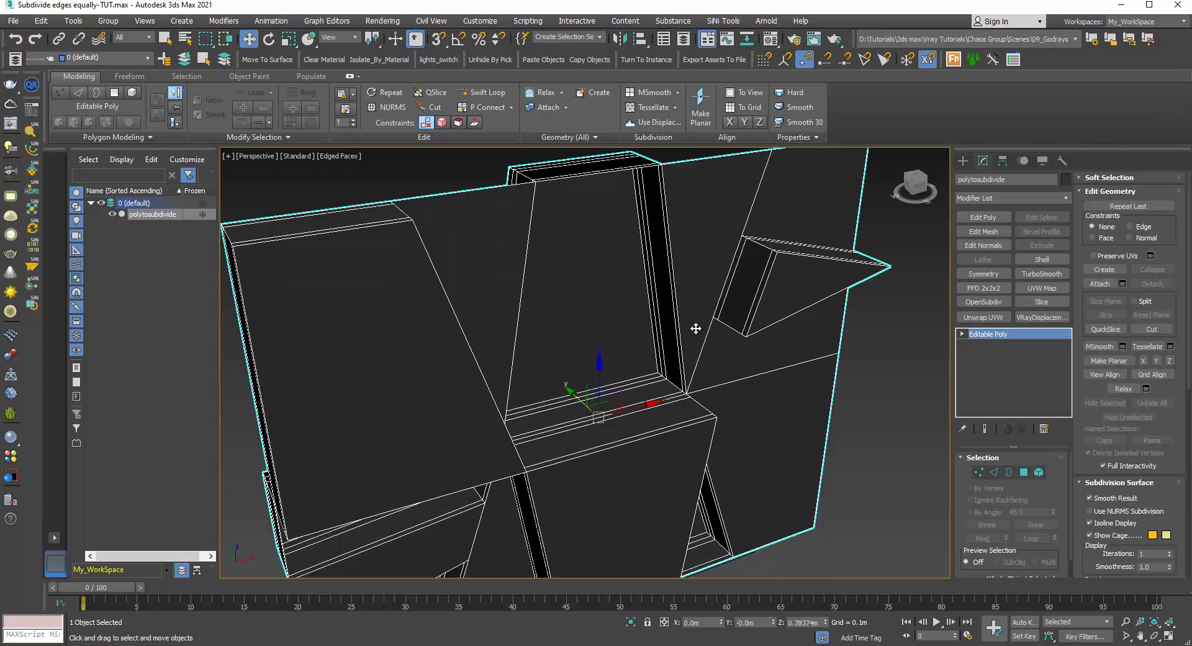
scroll(669, 329, down, 3)
click(1009, 472)
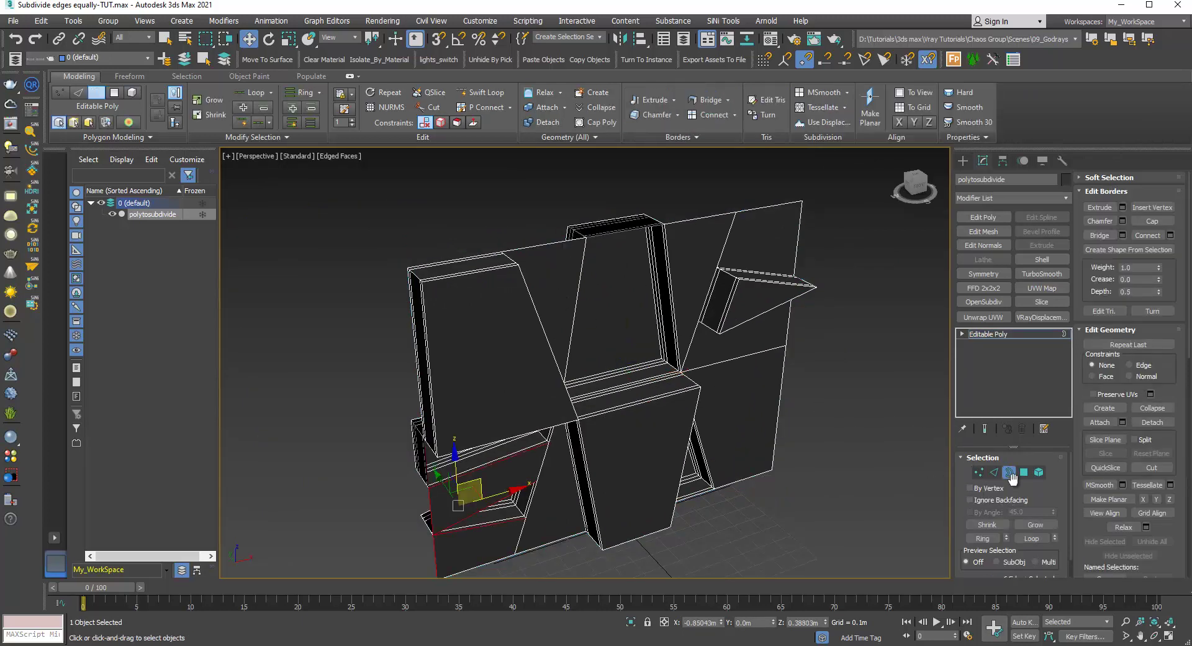
scroll(550, 244, down, 3)
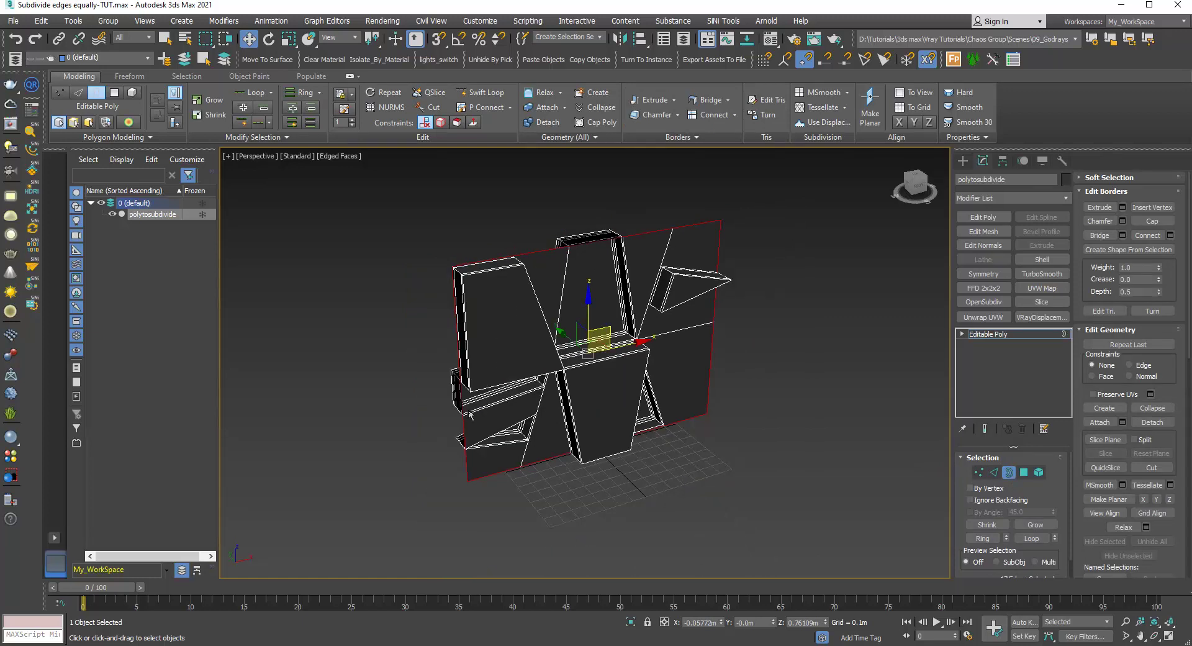
key(r)
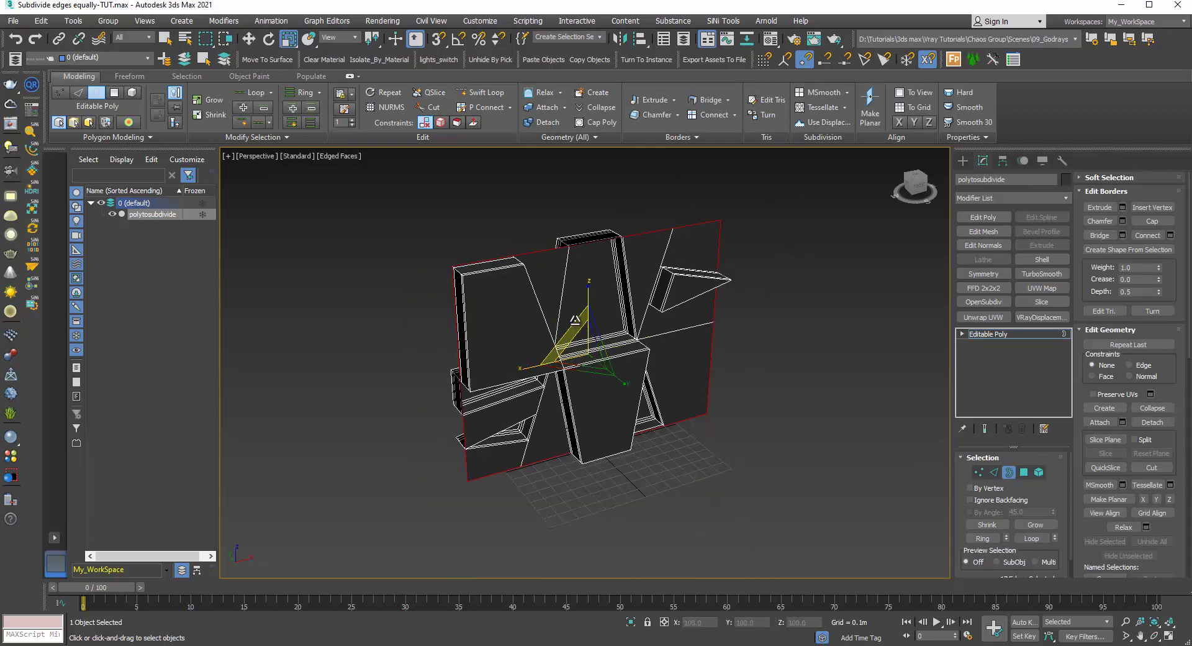
scroll(576, 319, up, 2)
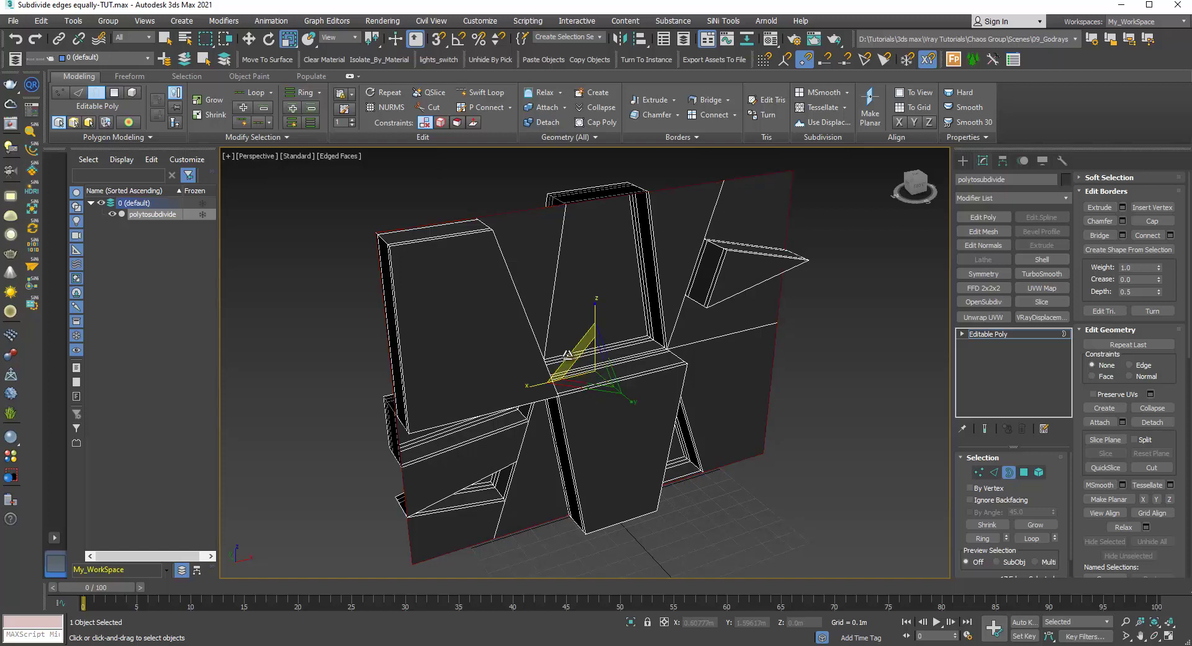
drag(567, 355, 569, 371)
scroll(576, 392, down, 4)
alt+middle_drag(580, 401, 595, 407)
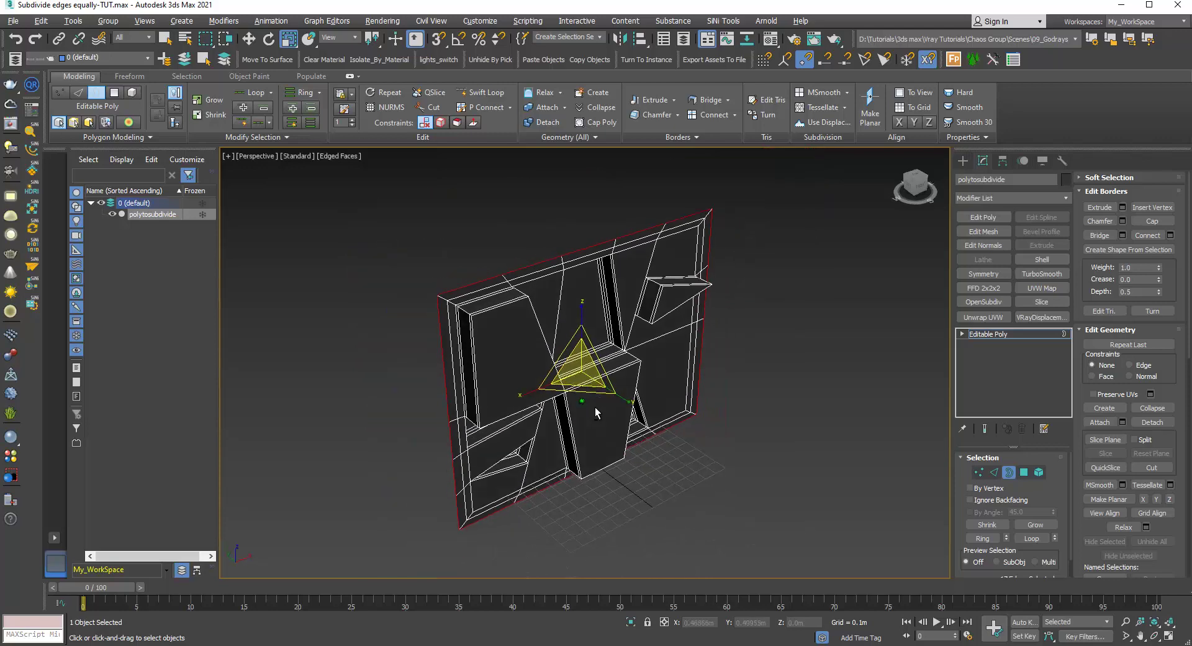
click(1008, 472)
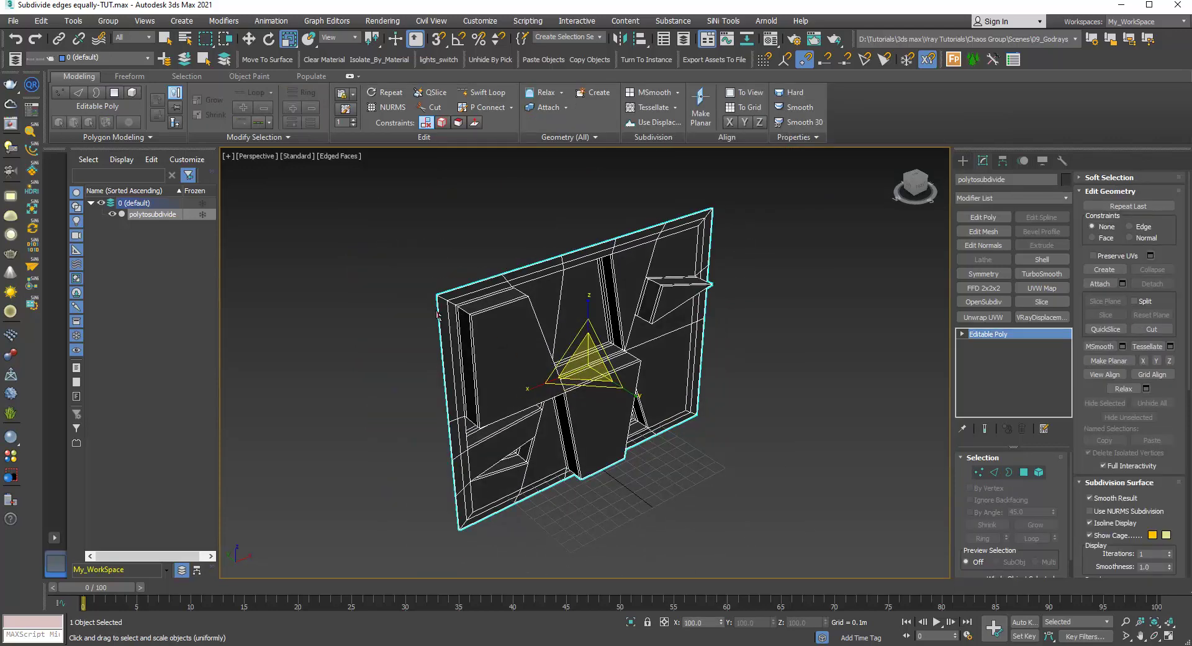
Add a TurboSmooth modifier to the extruded and framed polytosubdivide object
scroll(458, 325, up, 2)
scroll(438, 298, up, 2)
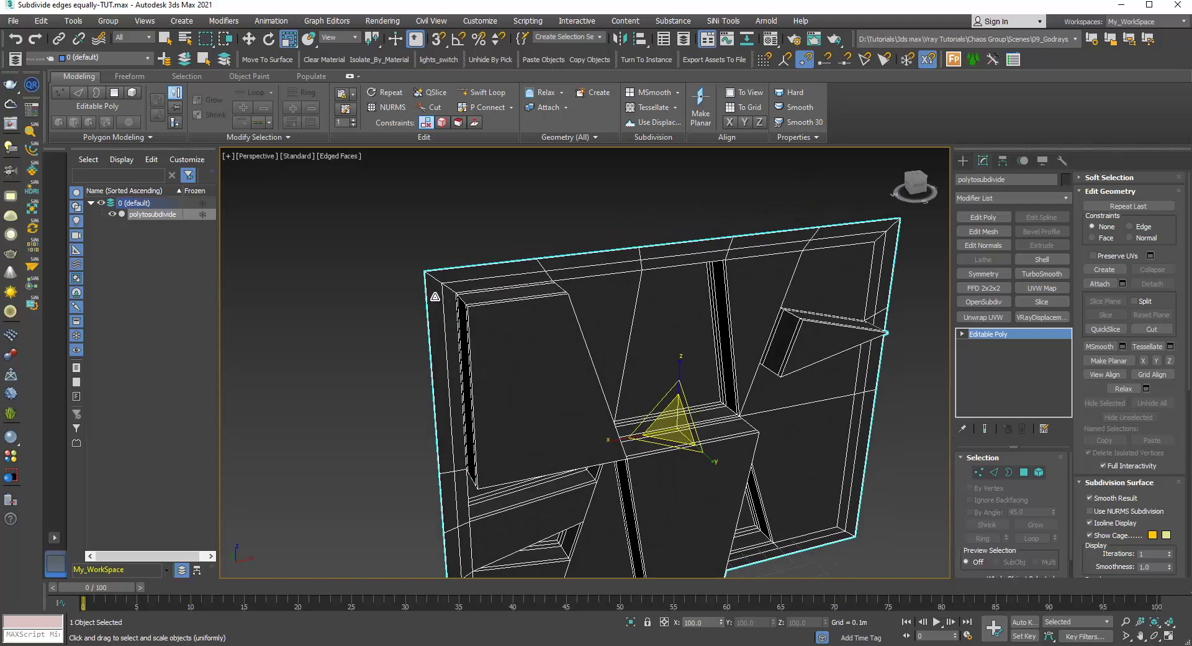
scroll(534, 357, down, 4)
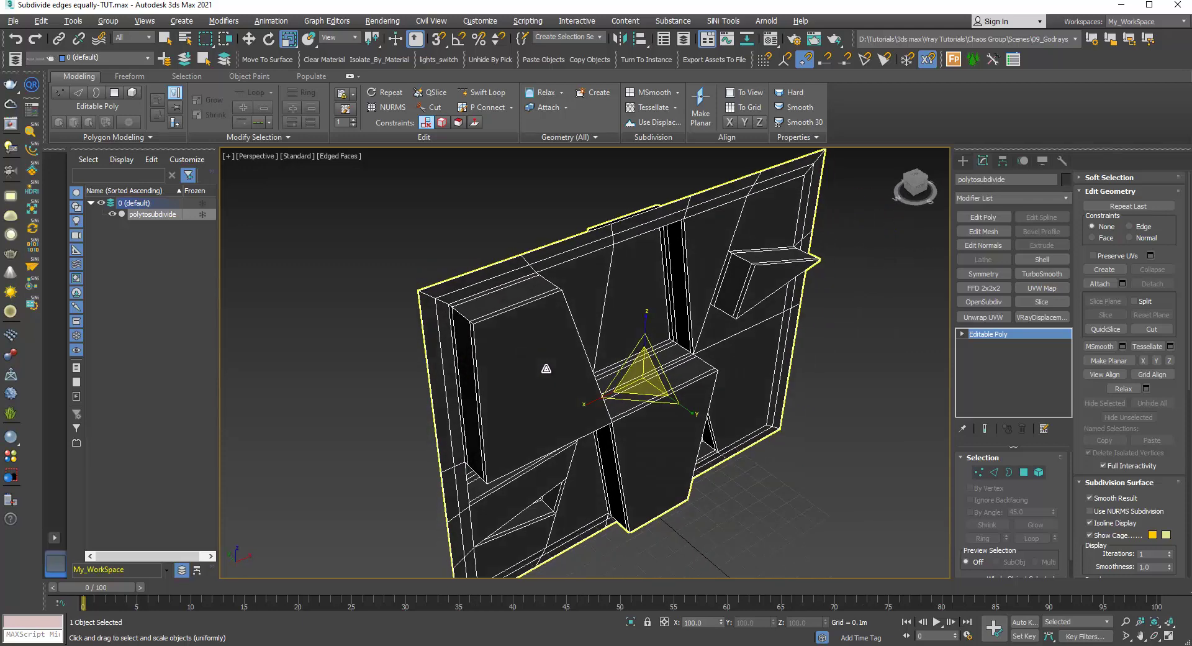
scroll(508, 374, up, 3)
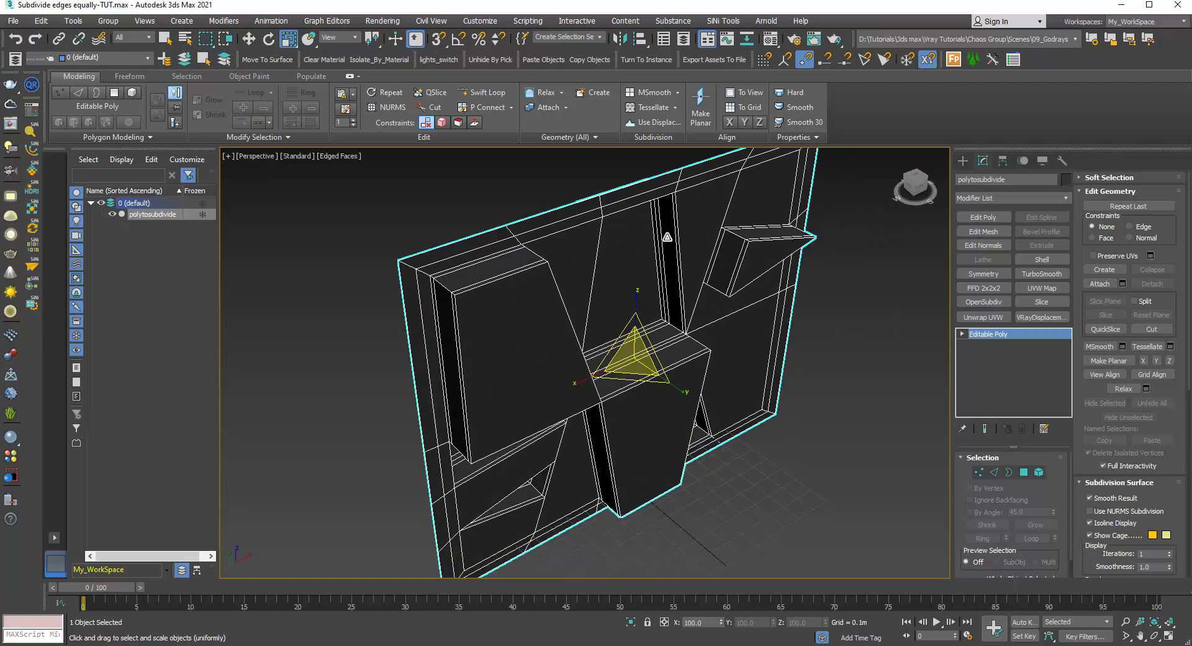
scroll(484, 291, down, 3)
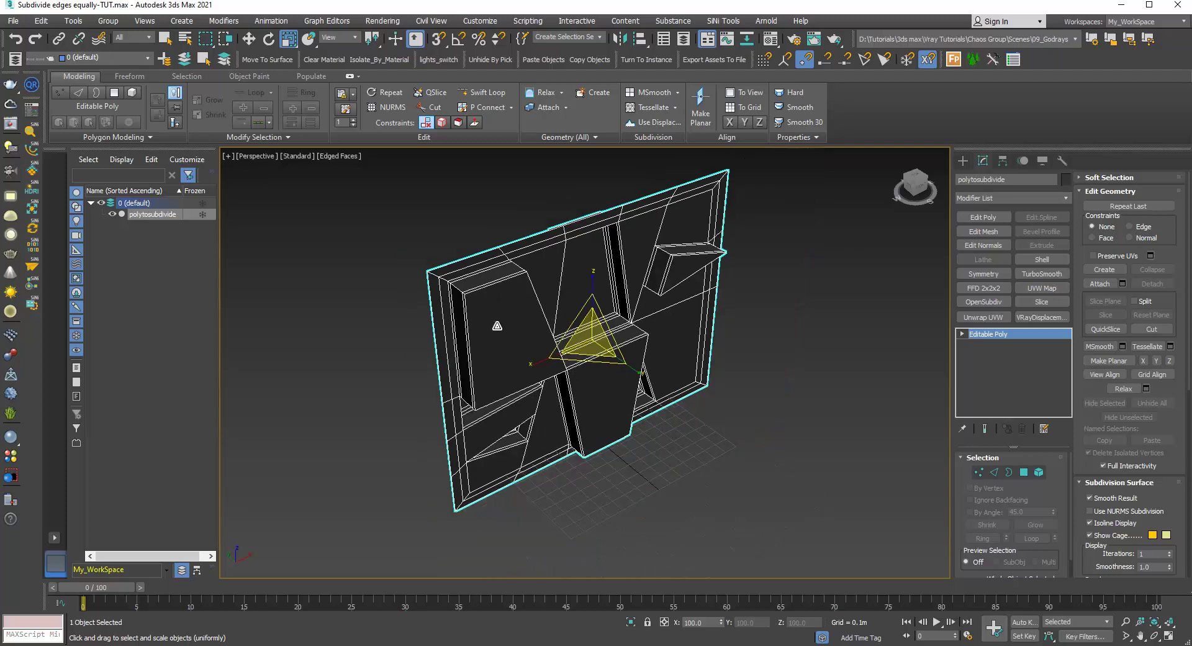
alt+middle_drag(492, 324, 466, 320)
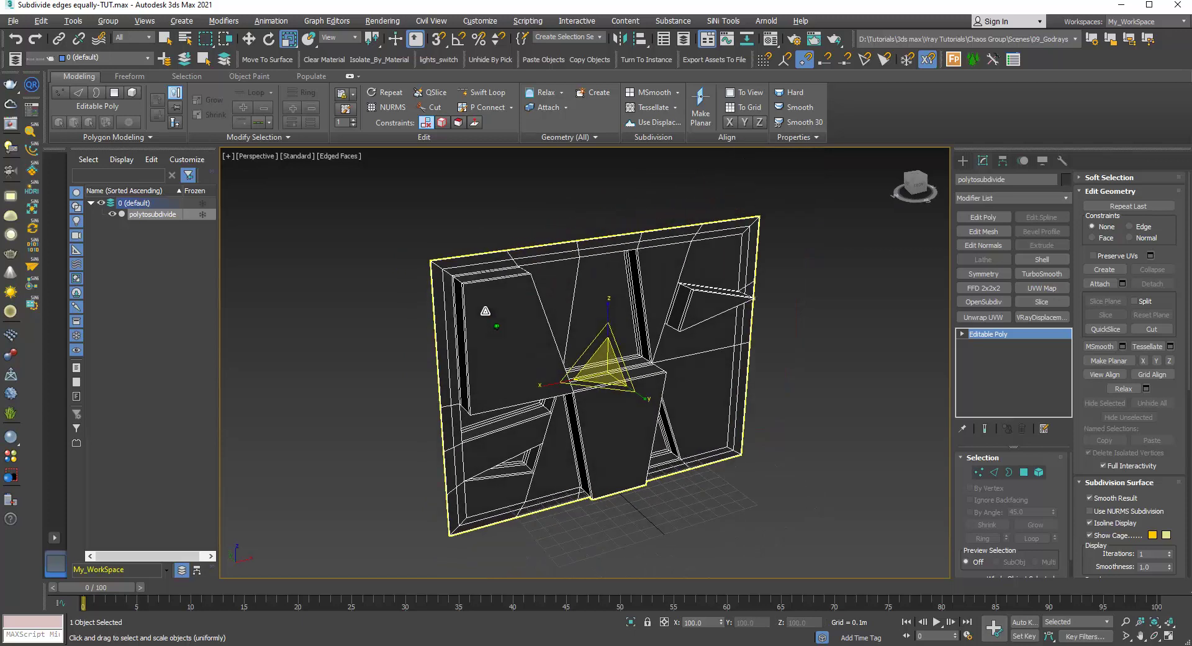
click(1041, 273)
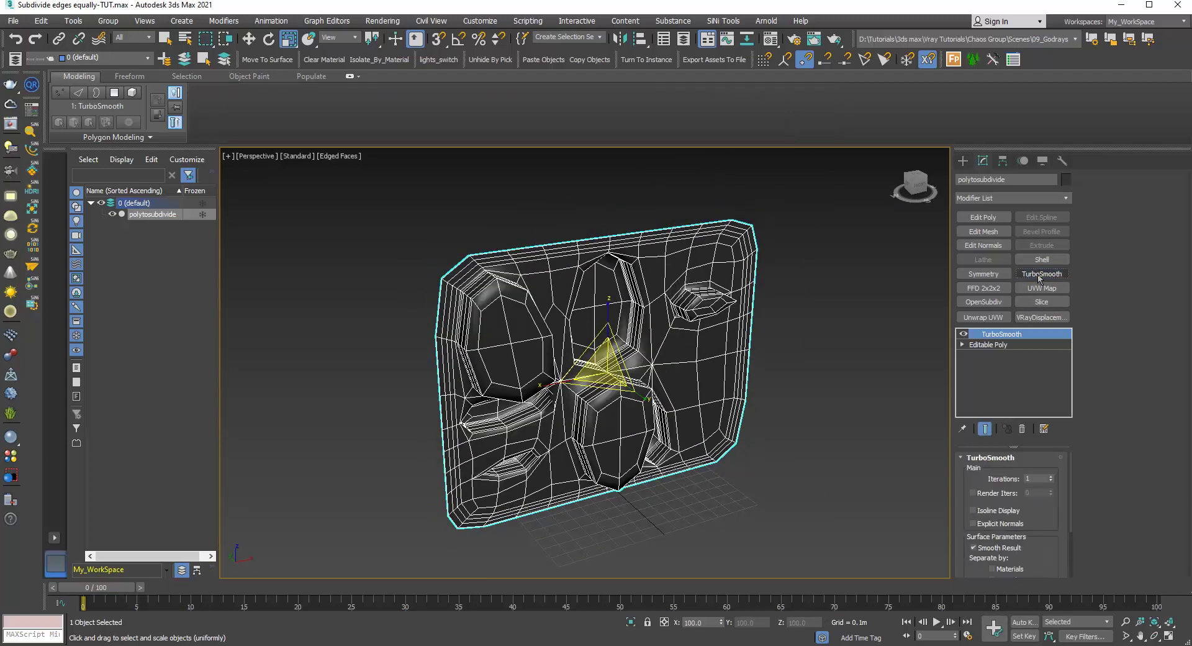
Set the TurboSmooth iterations to 3 and deselect the polytosubdivide object
click(1051, 476)
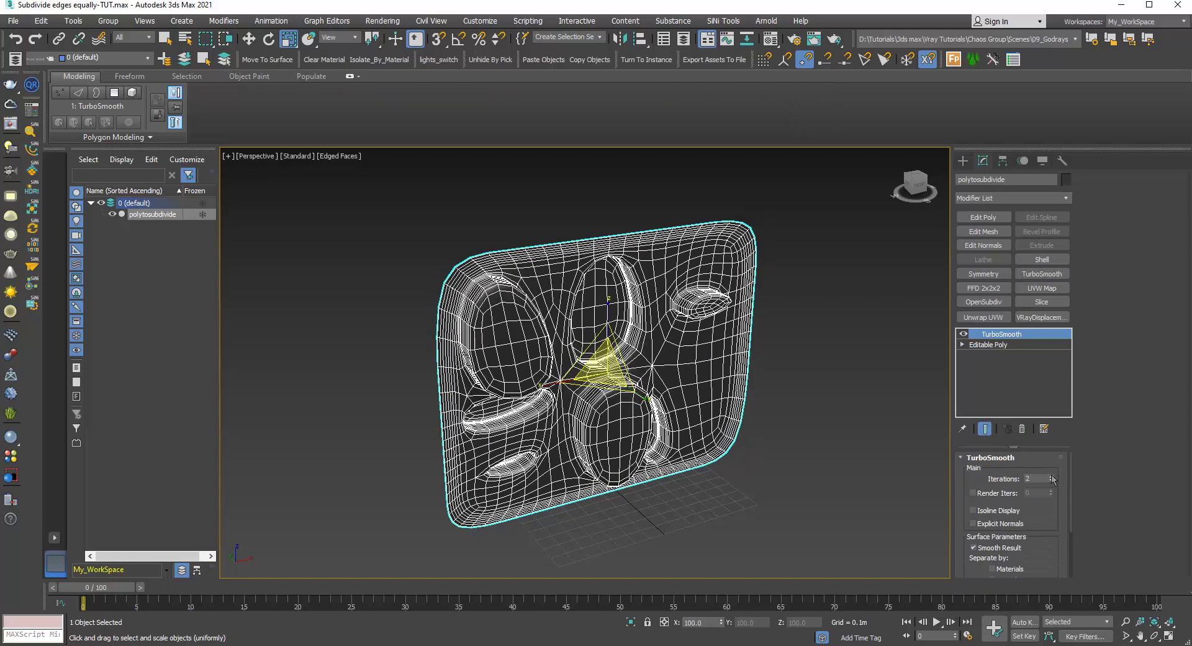
click(1052, 476)
click(806, 458)
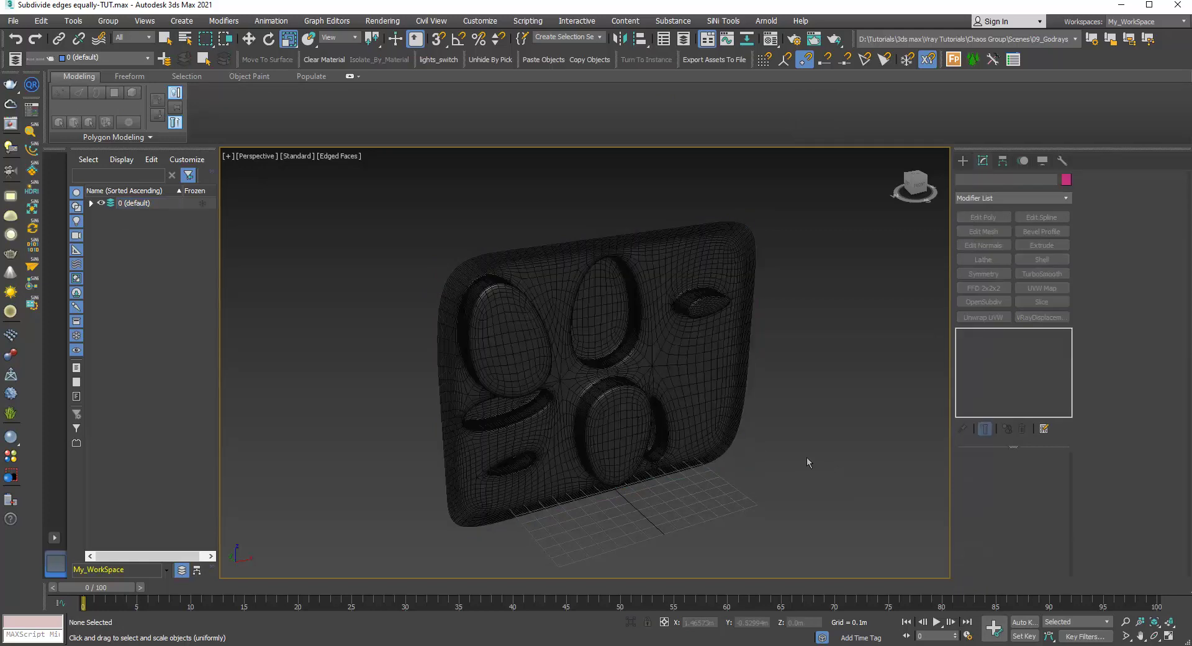
Examine the smoothed panel in plain shading without edged faces, then restore the edged-faces display
middle_drag(666, 418, 649, 400)
key(F4)
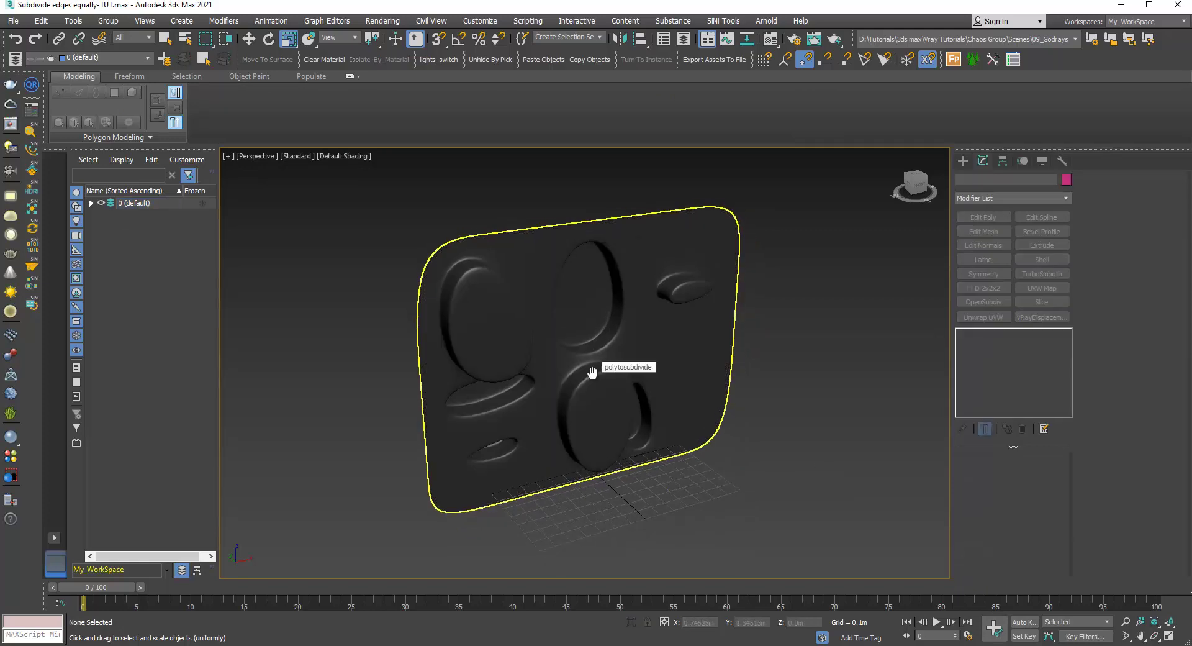
mouse_move(580, 362)
alt+middle_down()
mouse_move(540, 353)
mouse_move(611, 378)
alt+middle_up()
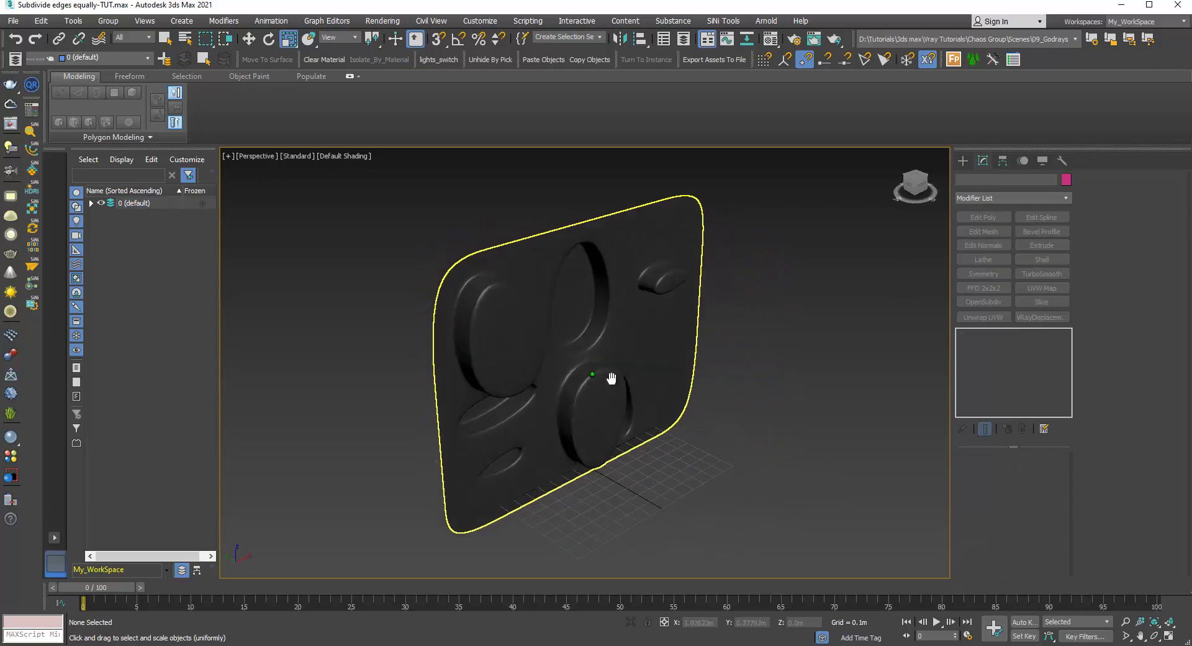
key(F4)
scroll(612, 378, up, 3)
Switch off TurboSmooth on the polytosubdivide object and examine the closely spaced support edges where the central extrusions meet
click(612, 379)
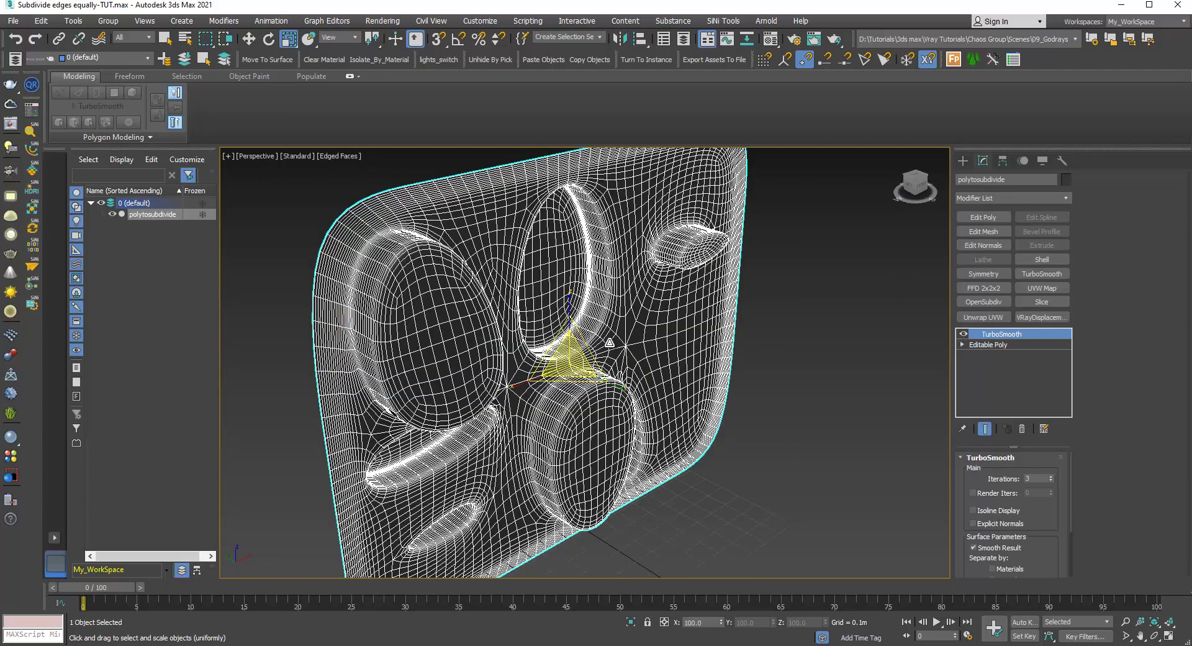
click(964, 335)
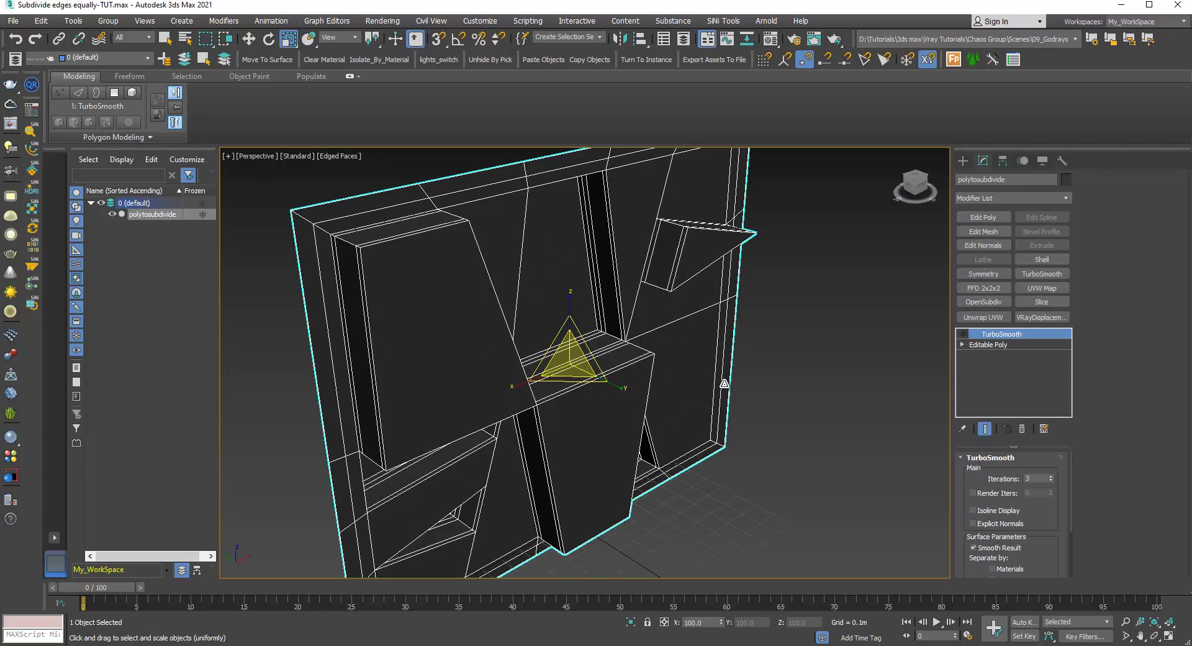
scroll(540, 347, up, 4)
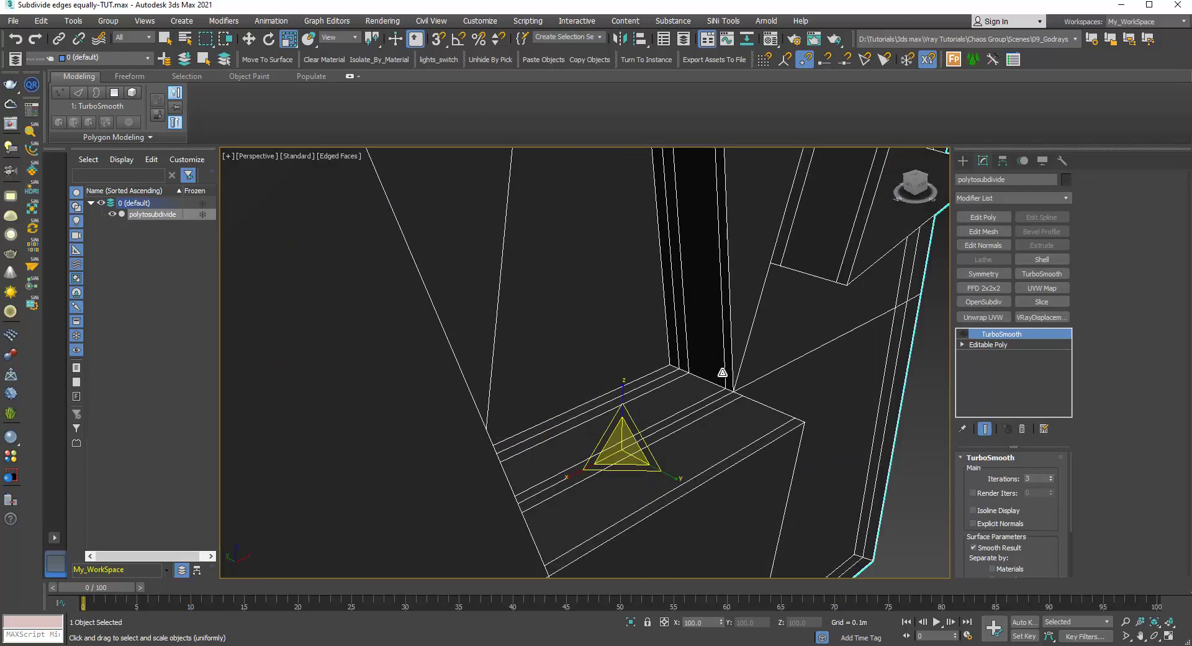
scroll(722, 372, up, 2)
scroll(721, 373, down, 2)
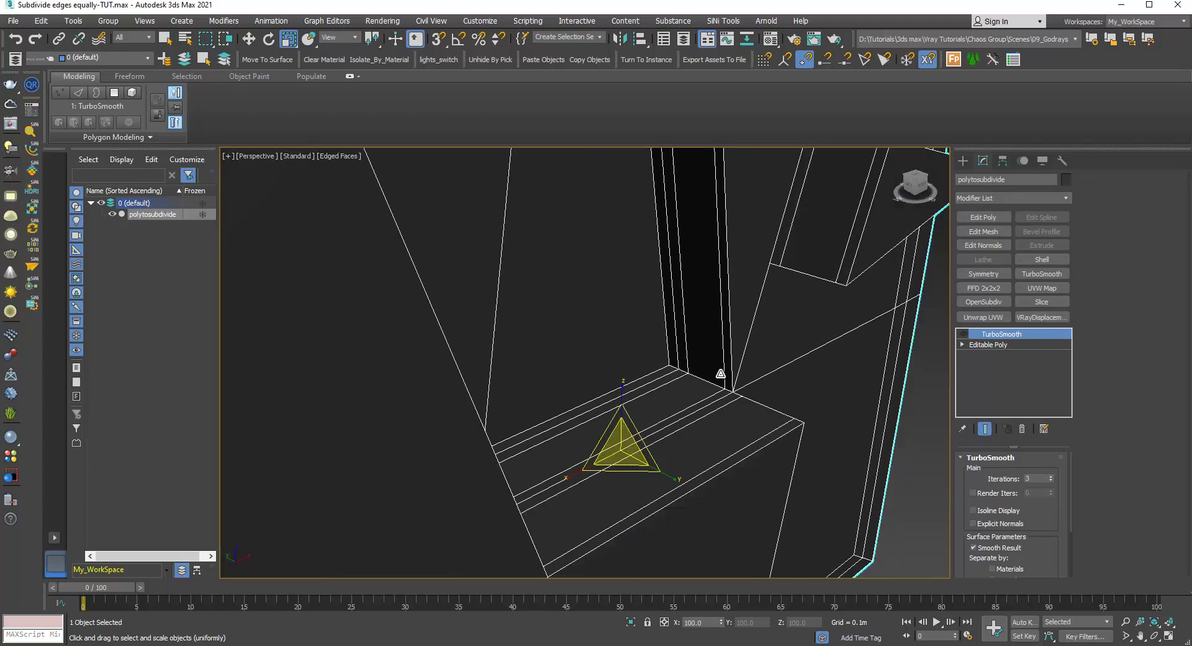
scroll(720, 373, up, 2)
scroll(721, 373, down, 2)
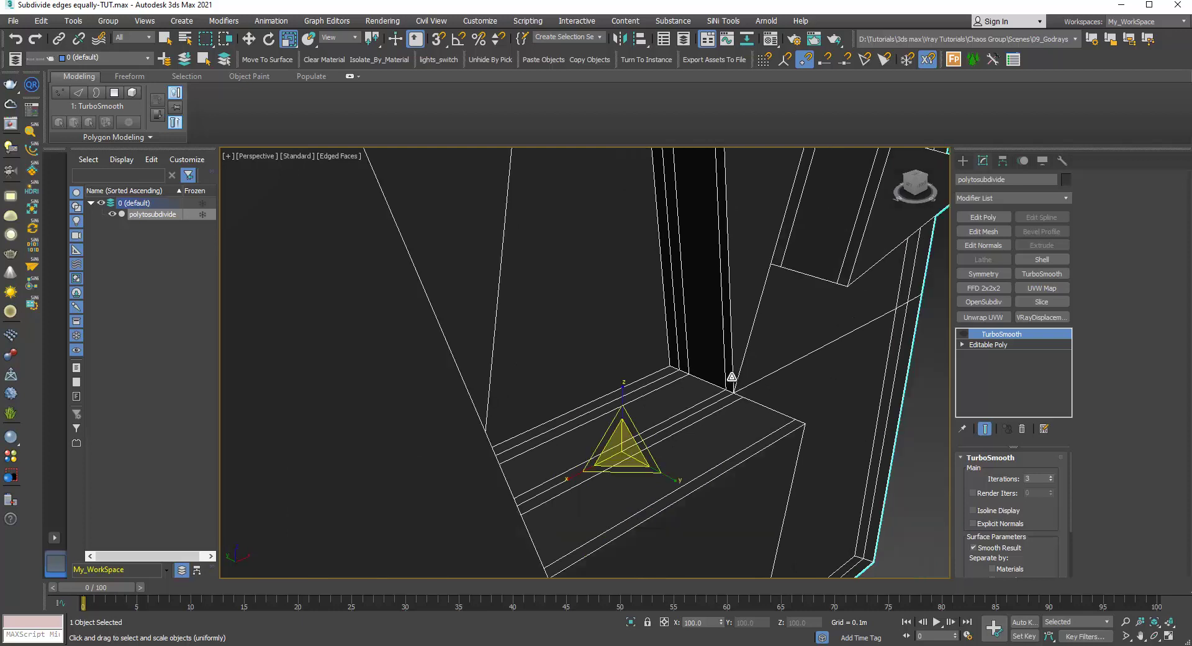
scroll(736, 378, up, 2)
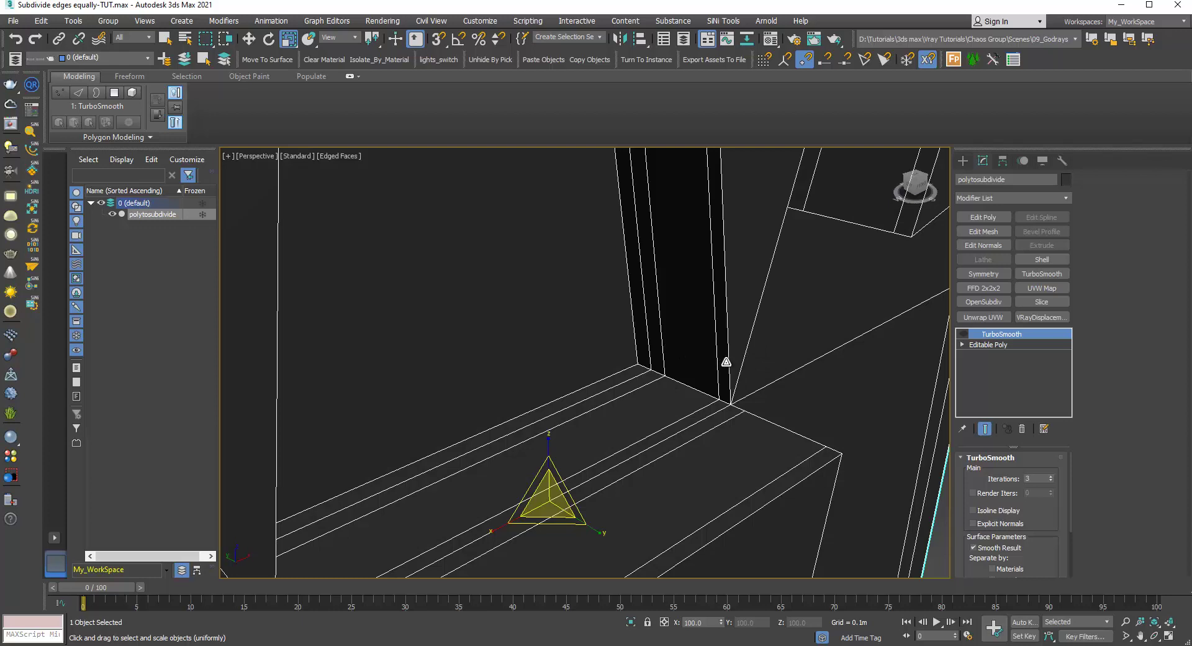
middle_drag(729, 367, 725, 374)
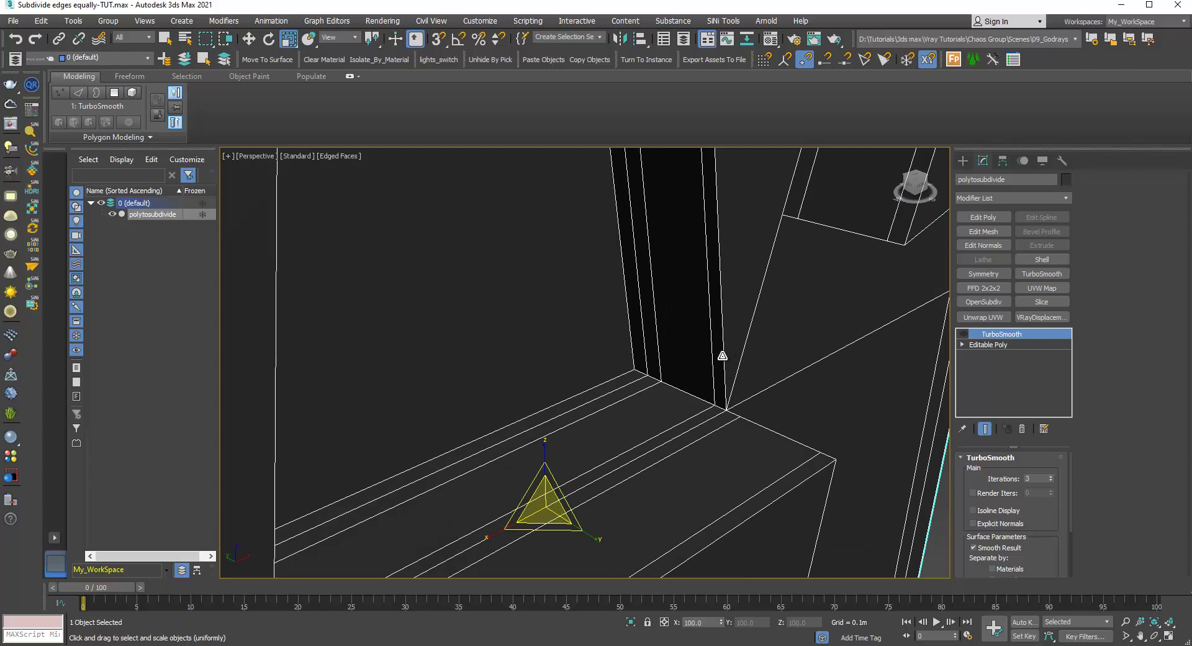
scroll(717, 358, down, 2)
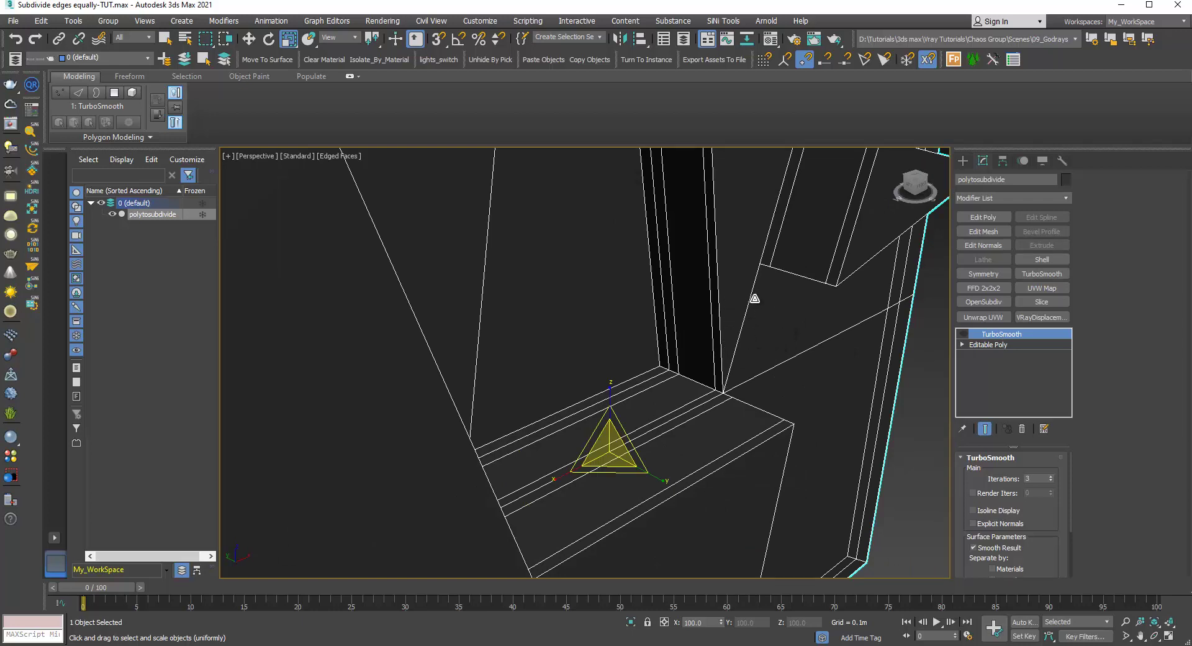
scroll(743, 323, up, 3)
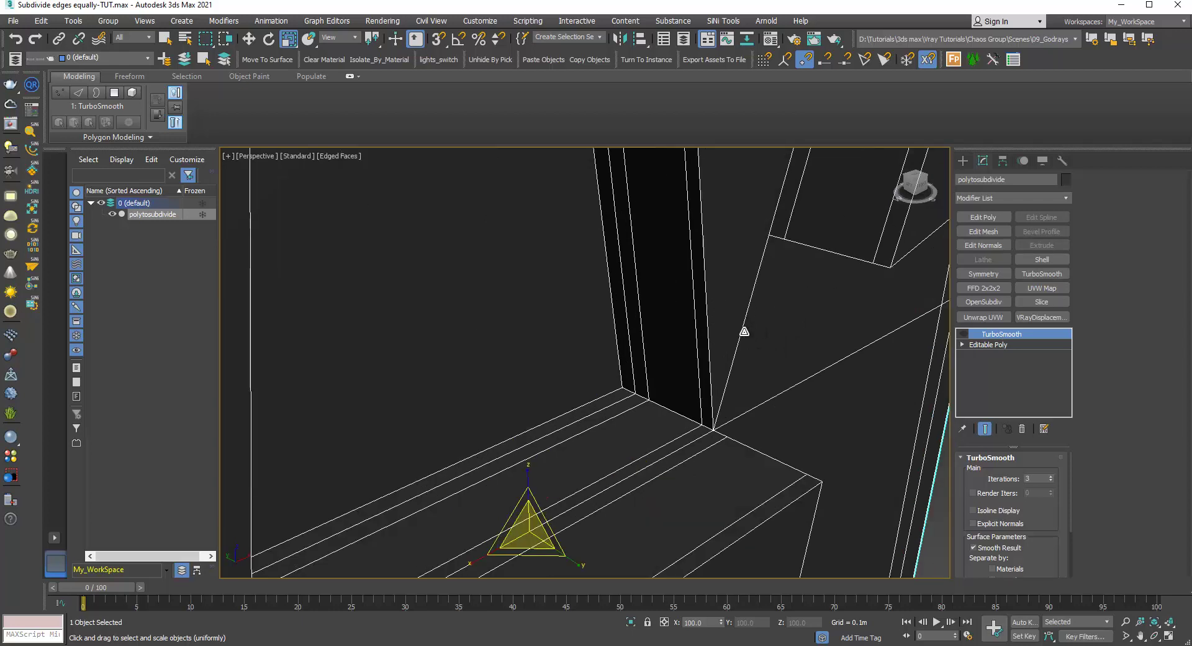
scroll(746, 336, down, 3)
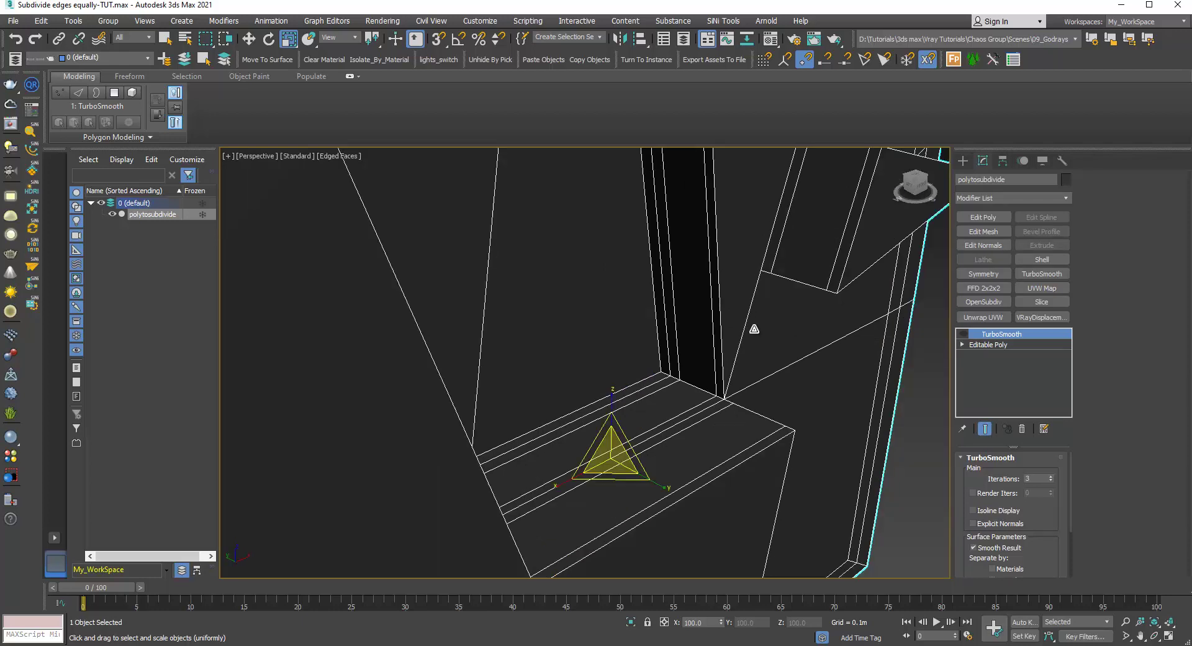
scroll(744, 368, up, 3)
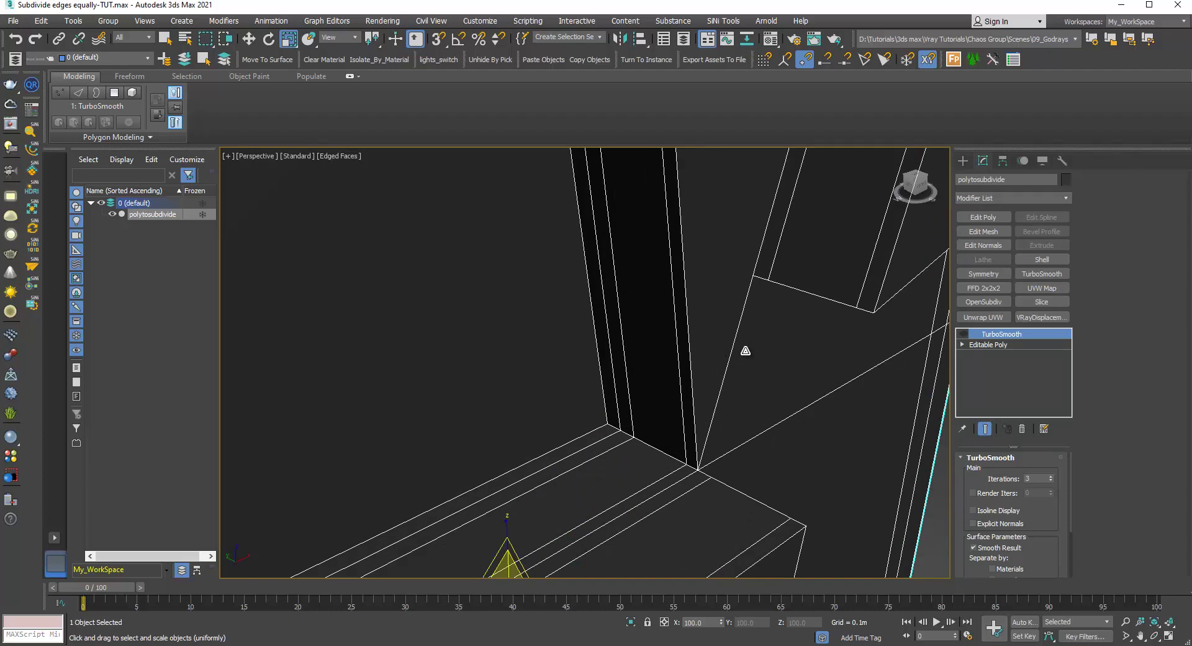
scroll(746, 351, down, 3)
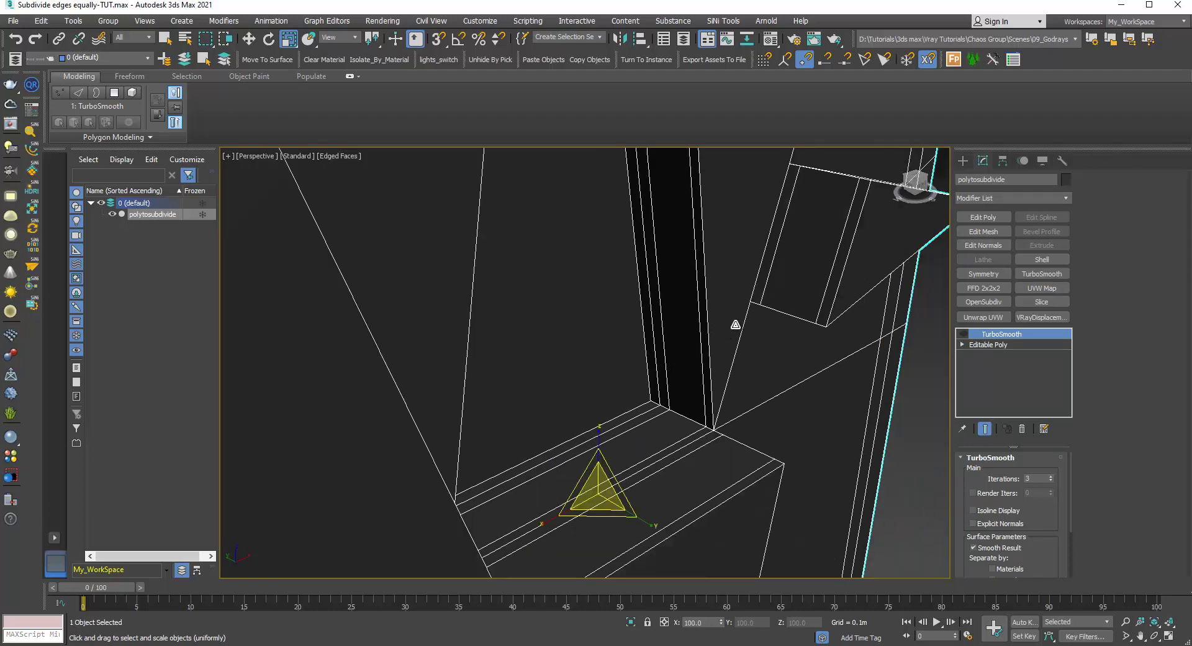
scroll(721, 377, up, 3)
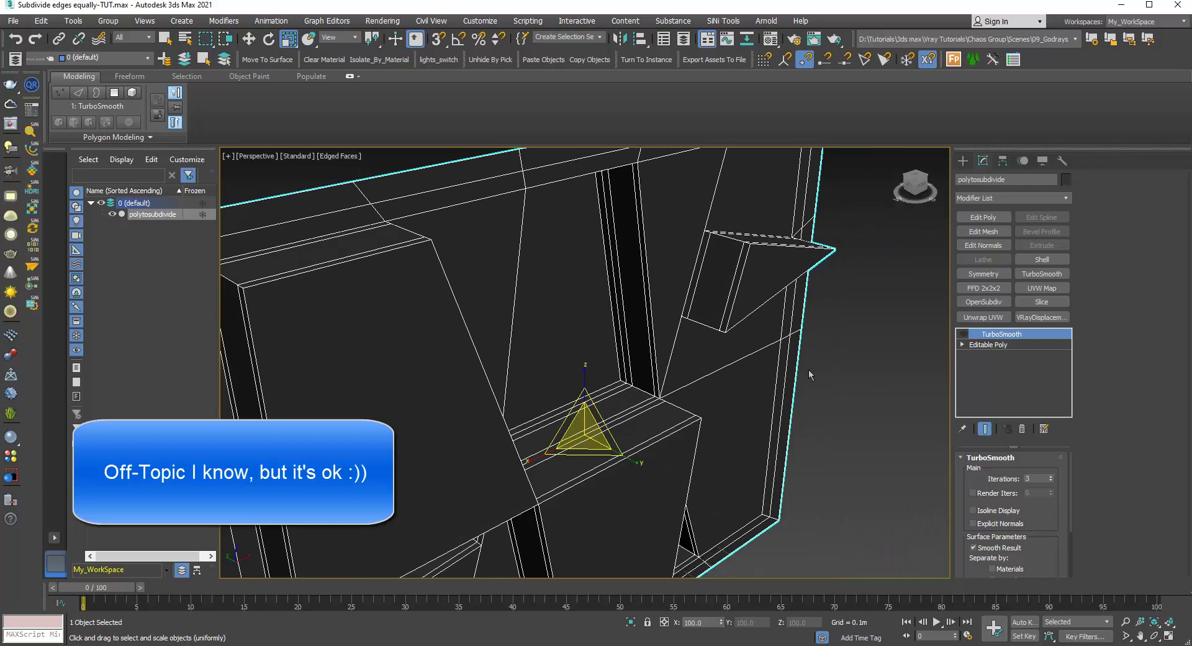
scroll(651, 358, up, 4)
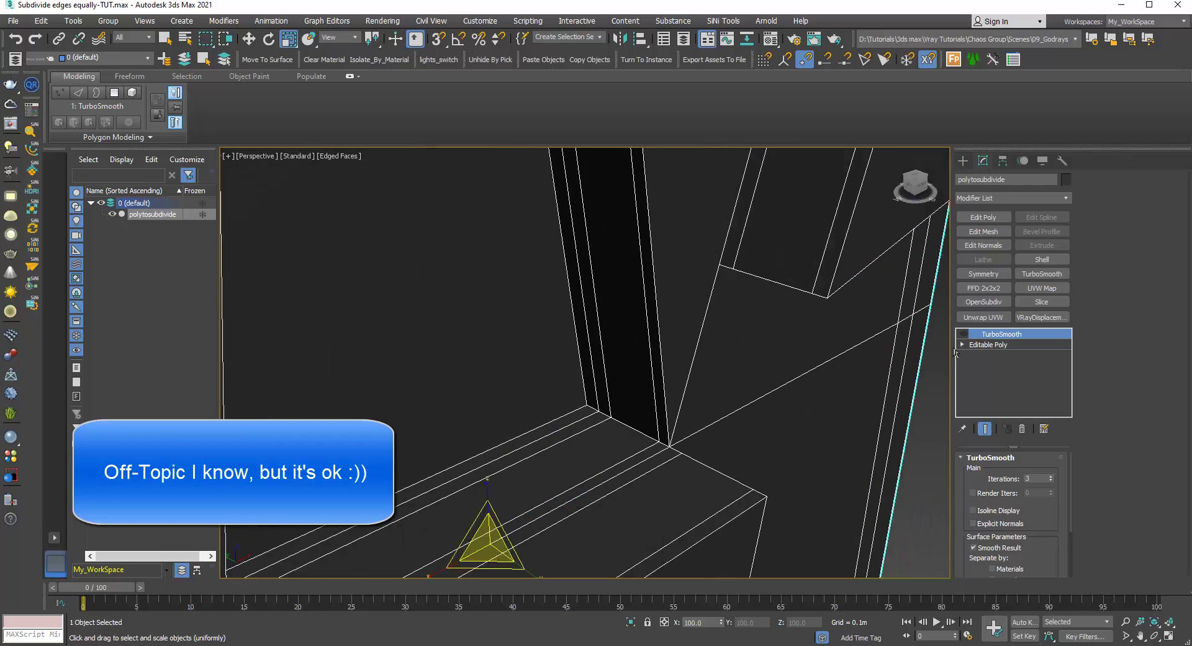
Switch TurboSmooth back on for the object and display it in default shading without edged faces
click(964, 335)
mouse_move(625, 382)
middle_down()
mouse_move(628, 393)
mouse_move(679, 363)
mouse_move(660, 370)
middle_up()
key(F3)
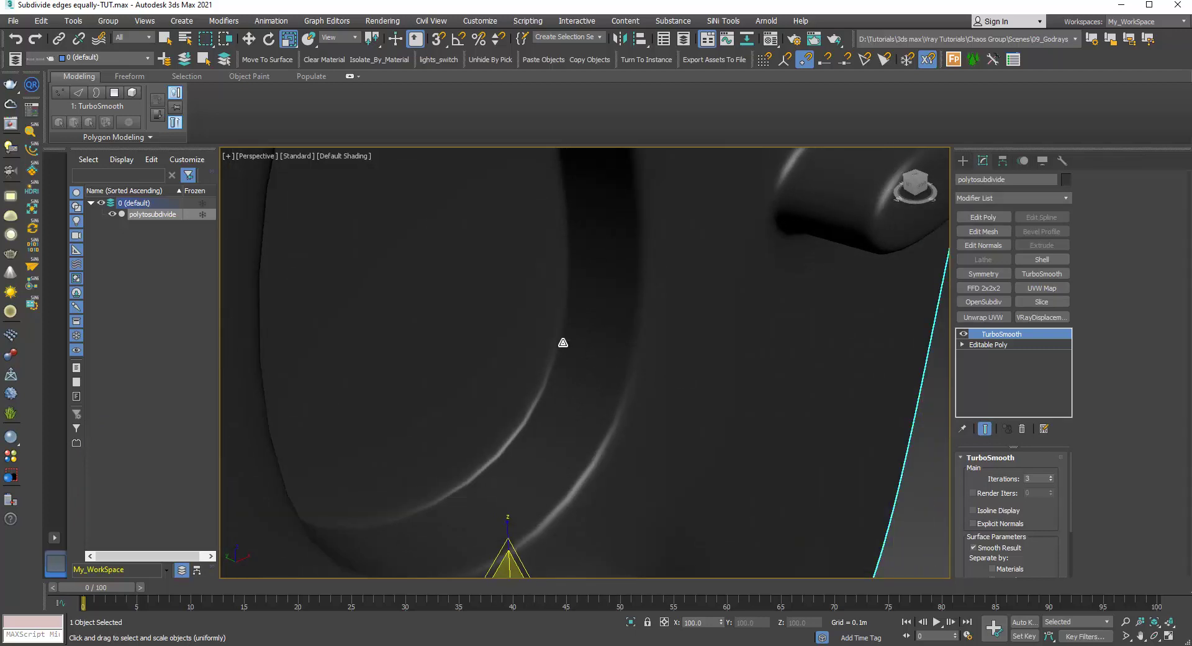
Examine the whole smoothed panel with its raised and recessed shapes from several angles and distances
scroll(563, 342, down, 10)
mouse_move(567, 348)
alt+middle_down()
mouse_move(530, 392)
mouse_move(492, 348)
mouse_move(514, 365)
mouse_move(543, 353)
mouse_move(514, 352)
mouse_move(544, 367)
mouse_move(553, 330)
alt+middle_up()
scroll(503, 366, up, 3)
scroll(542, 352, down, 5)
scroll(533, 357, up, 5)
scroll(551, 338, down, 3)
scroll(541, 343, up, 3)
scroll(554, 331, down, 3)
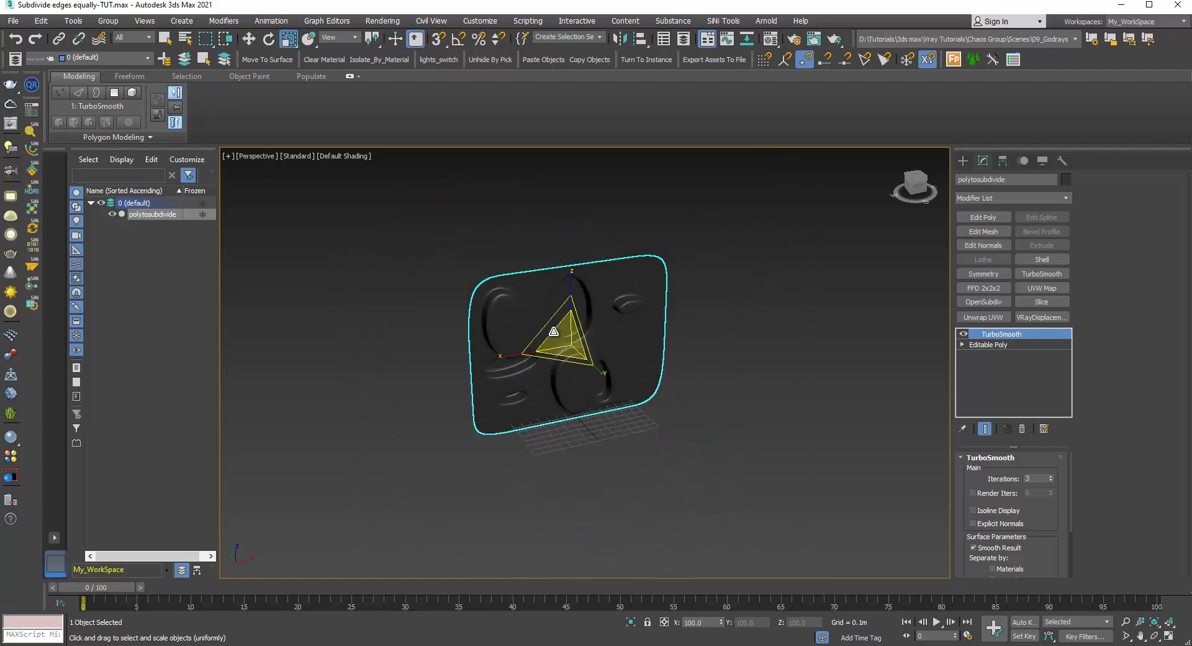
scroll(549, 321, up, 2)
alt+middle_drag(549, 321, 575, 334)
scroll(576, 334, up, 2)
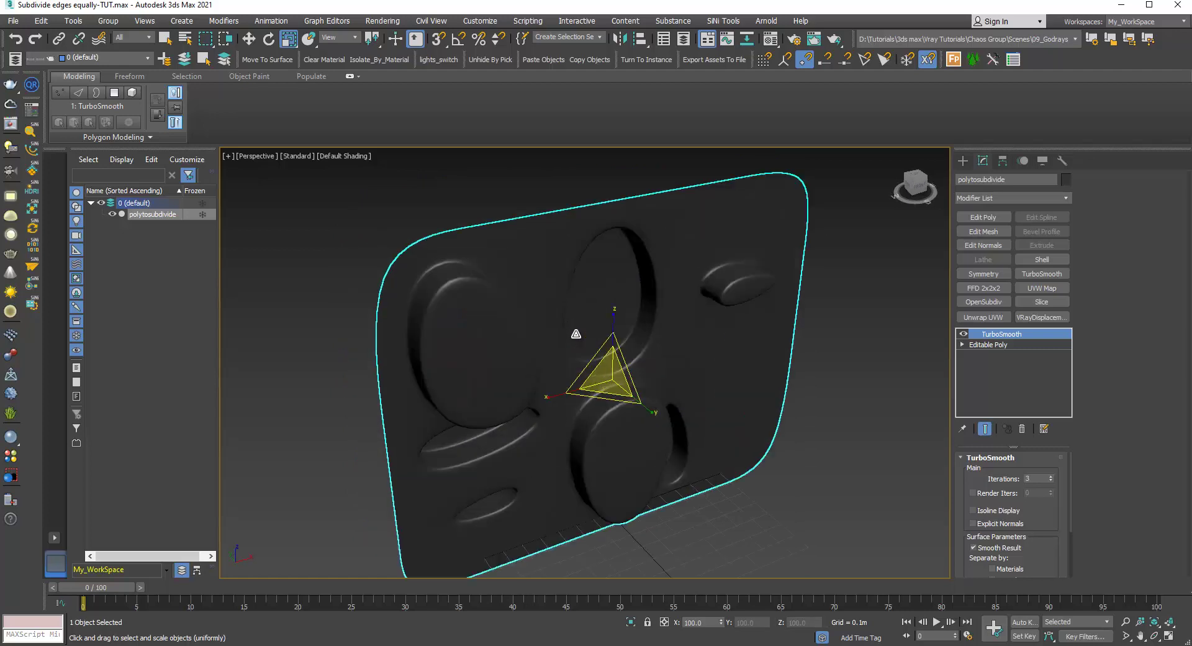
scroll(576, 334, down, 2)
scroll(576, 334, up, 2)
mouse_move(576, 333)
alt+middle_down()
mouse_move(562, 316)
mouse_move(577, 327)
alt+middle_up()
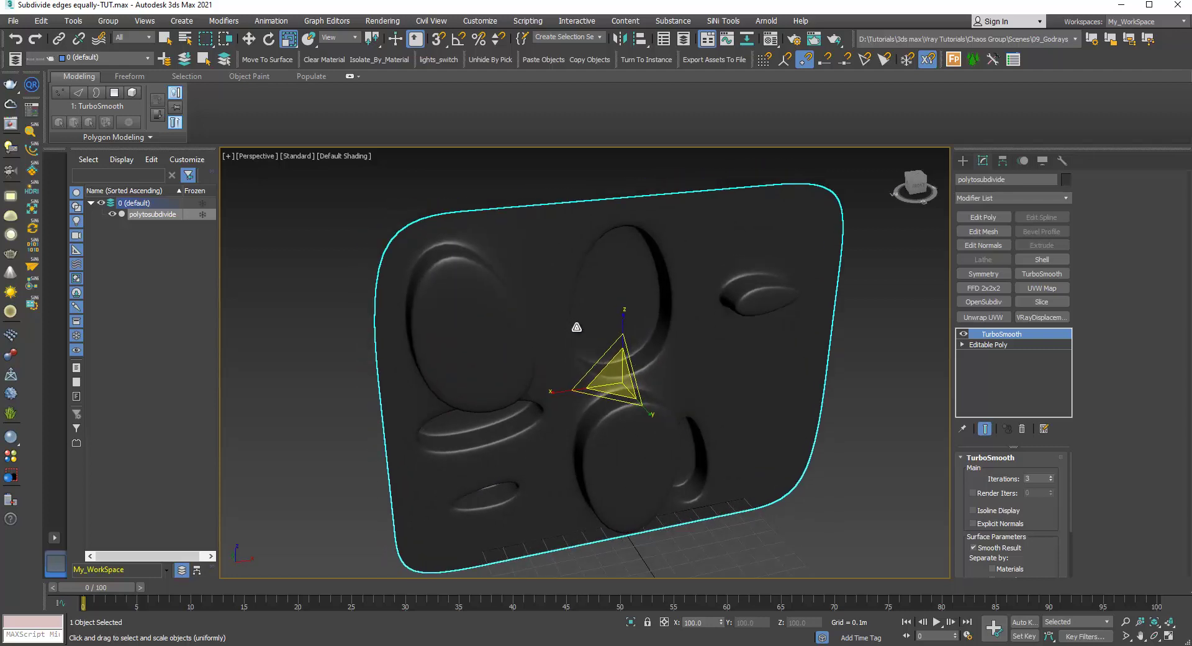